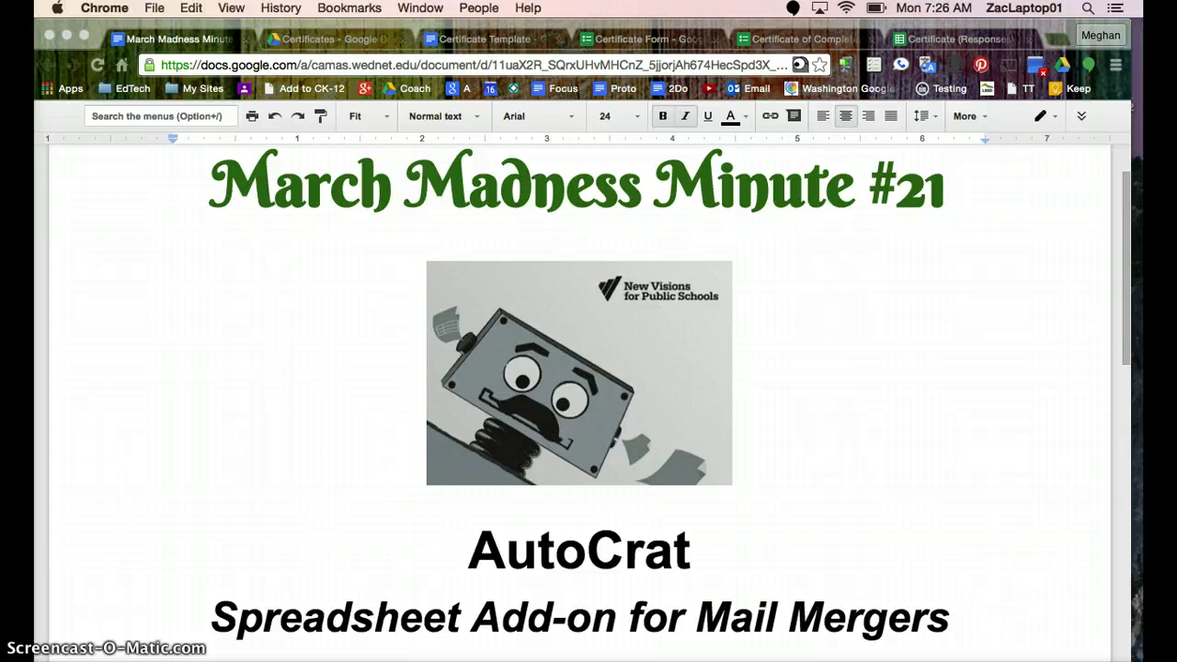
Step: Scroll the March Madness Minute doc down to the three-step AutoCrat bullet list
scroll(138, 501, "down", 3)
scroll(144, 485, "down", 3)
scroll(147, 481, "down", 3)
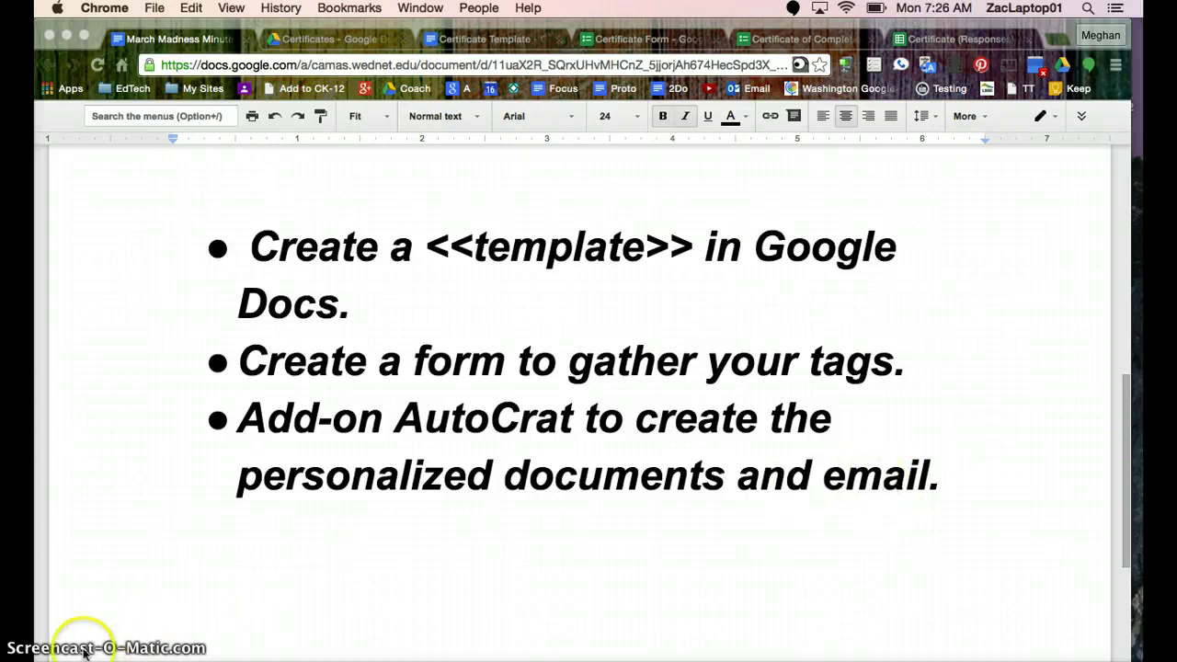
Step: Open the Certificate Template doc and inspect its <<FirstName>>, <<NameOfClass>> and <<Date>> merge tags
left_click(487, 42)
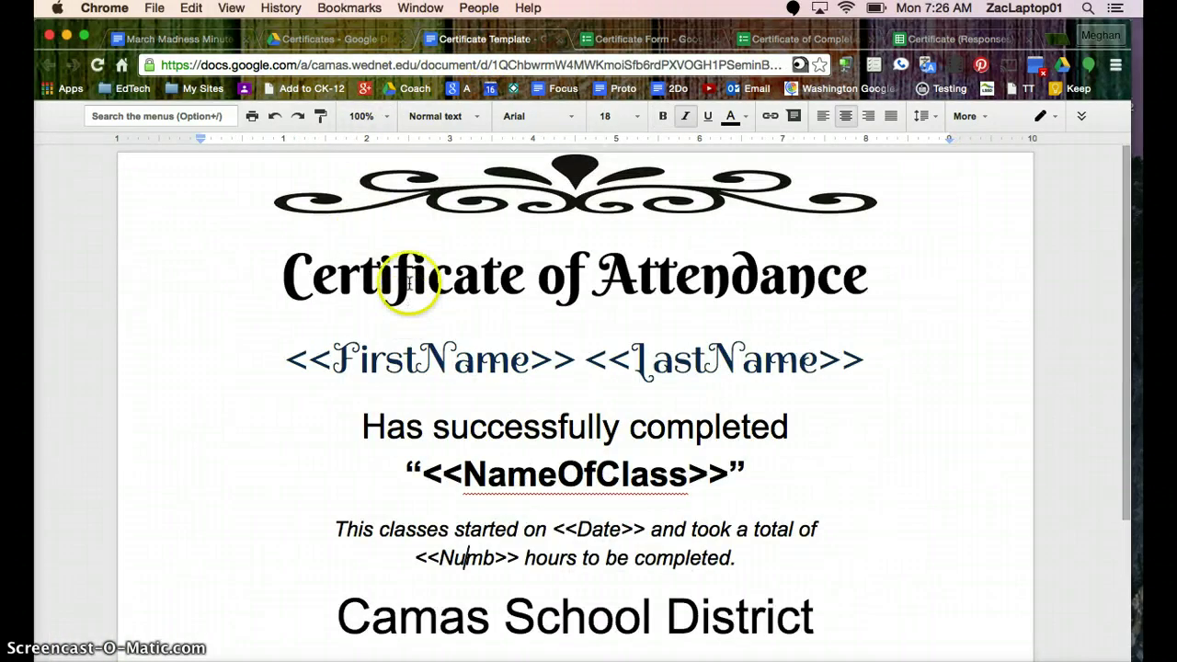
scroll(386, 331, "down", 1)
scroll(441, 189, "up", 1)
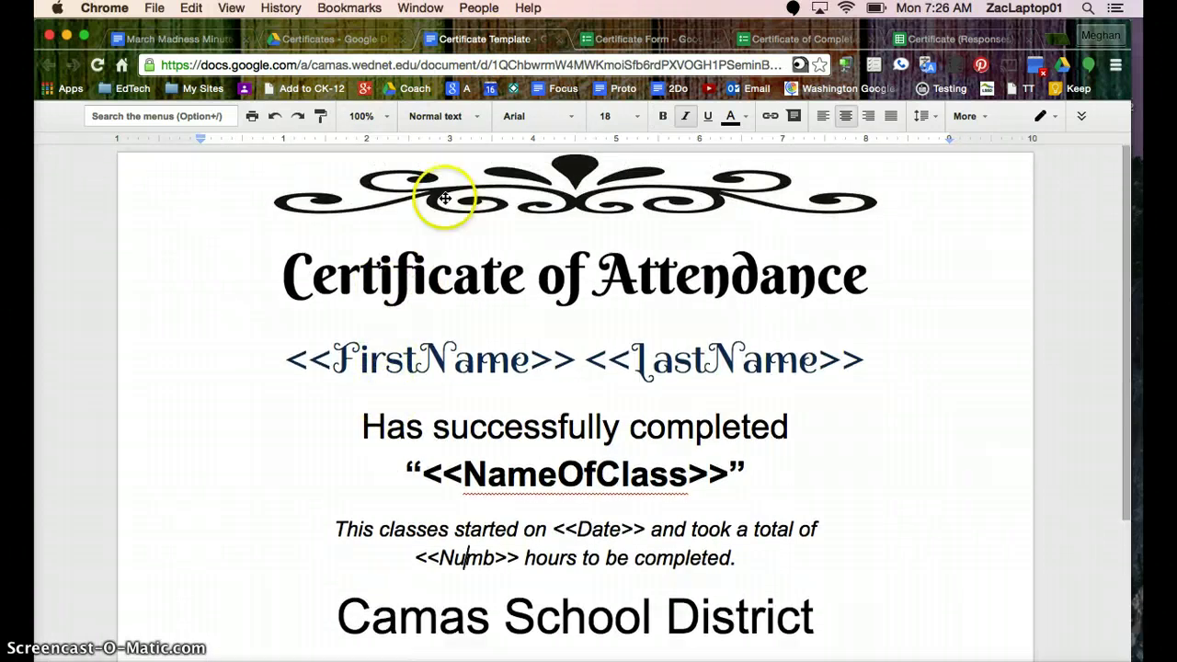
scroll(474, 253, "down", 3)
scroll(472, 244, "down", 1)
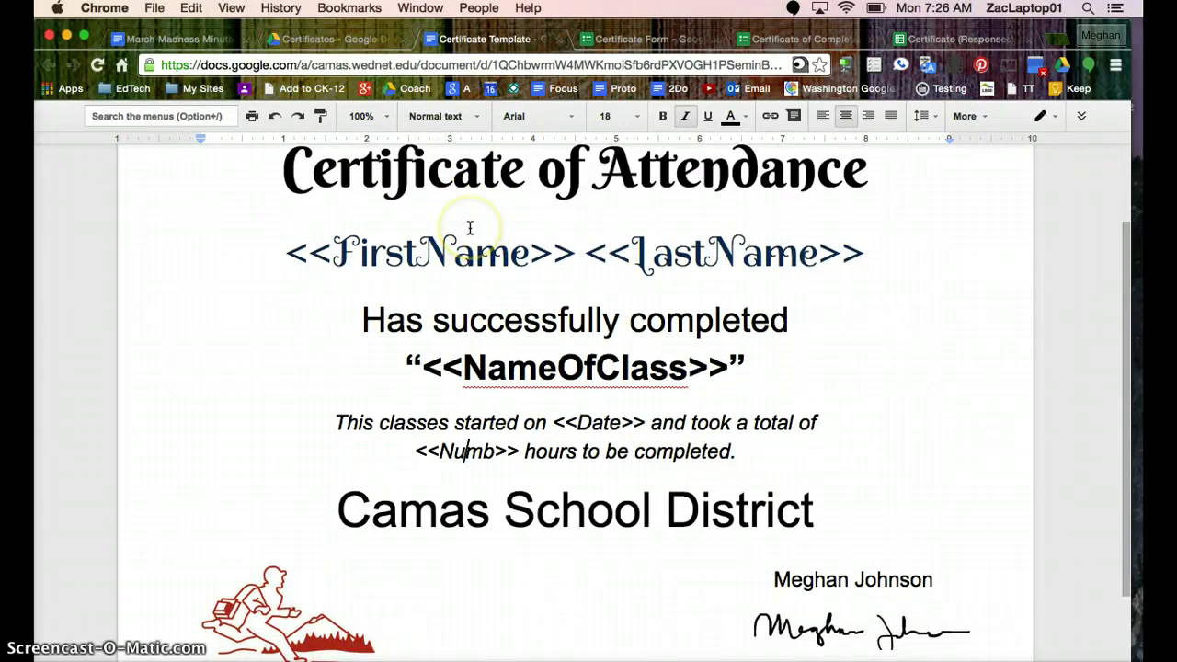
scroll(469, 227, "down", 3)
scroll(469, 228, "up", 4)
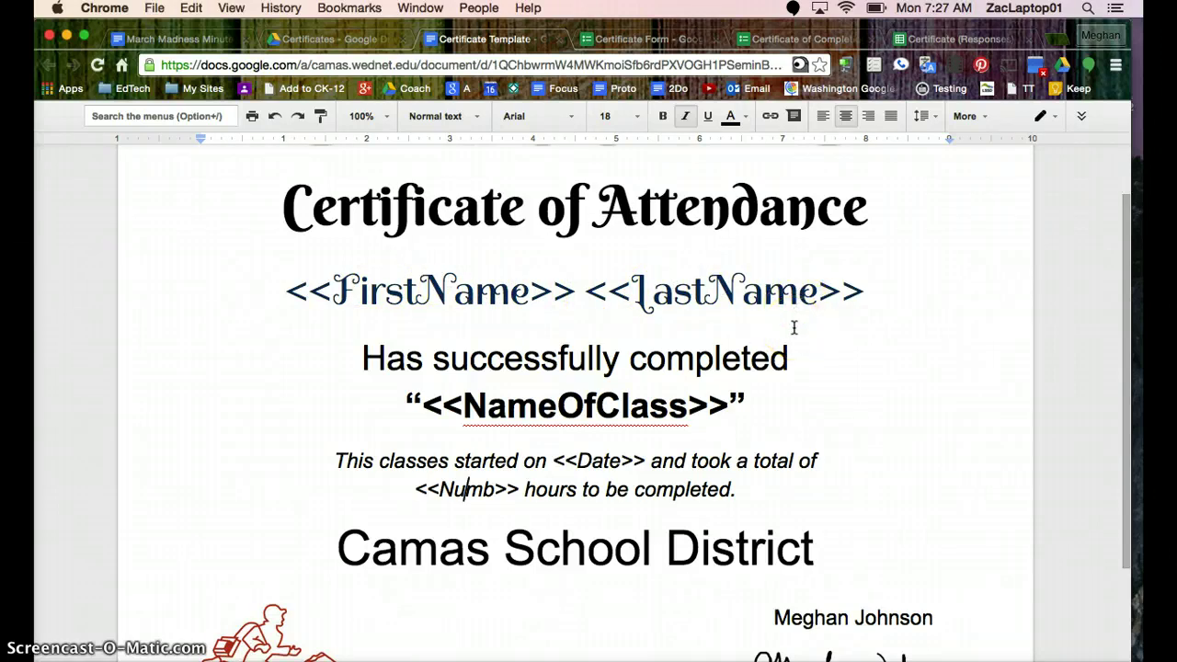
scroll(792, 328, "down", 2)
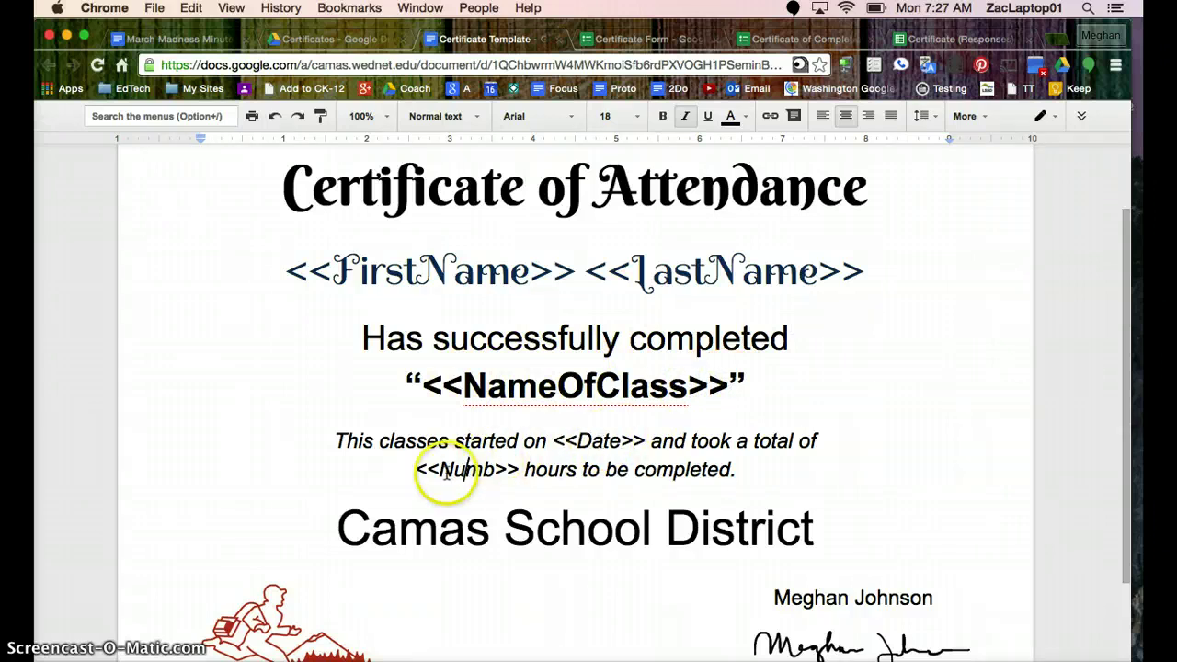
scroll(521, 543, "down", 1)
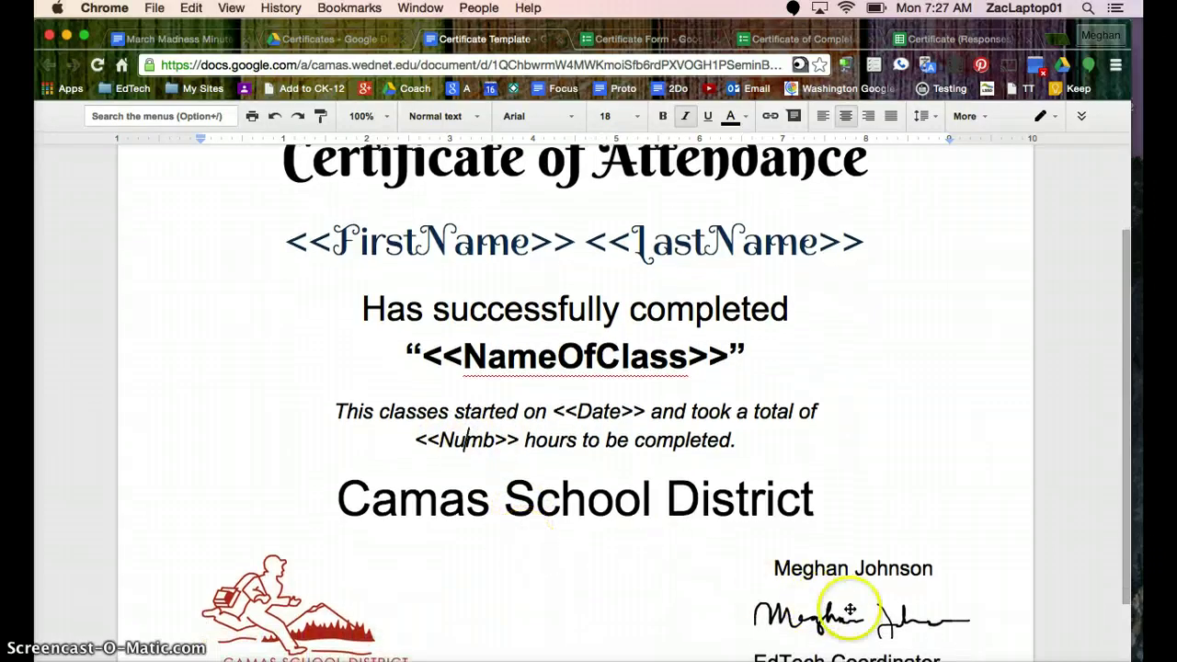
scroll(685, 496, "up", 2)
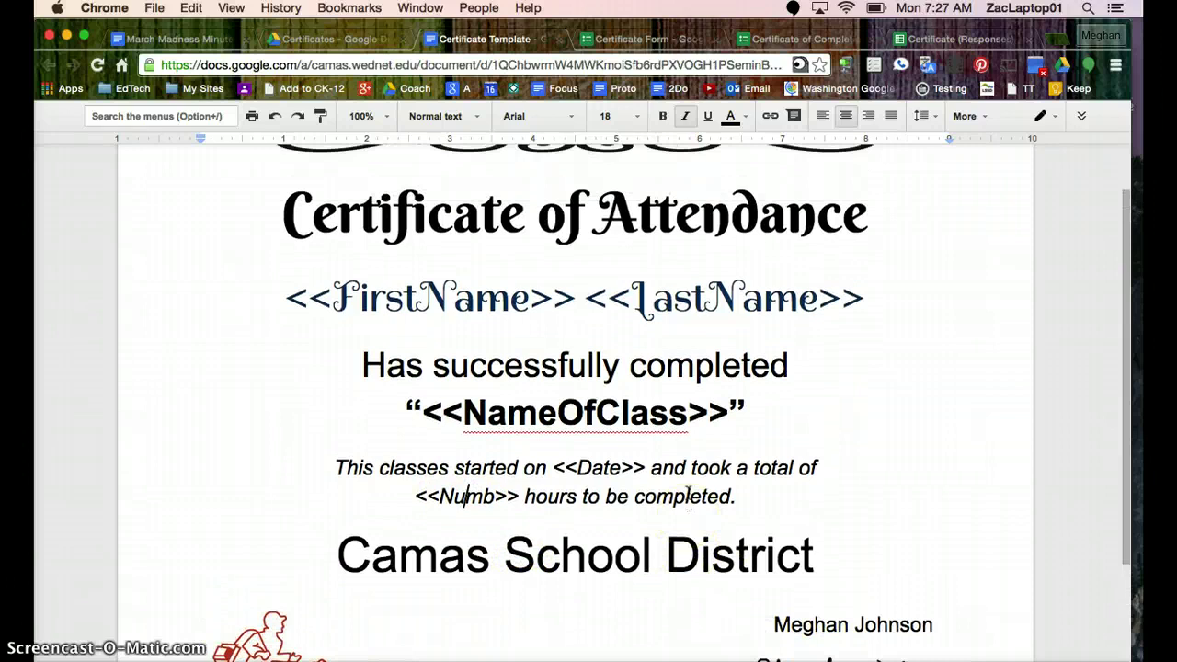
scroll(688, 491, "up", 2)
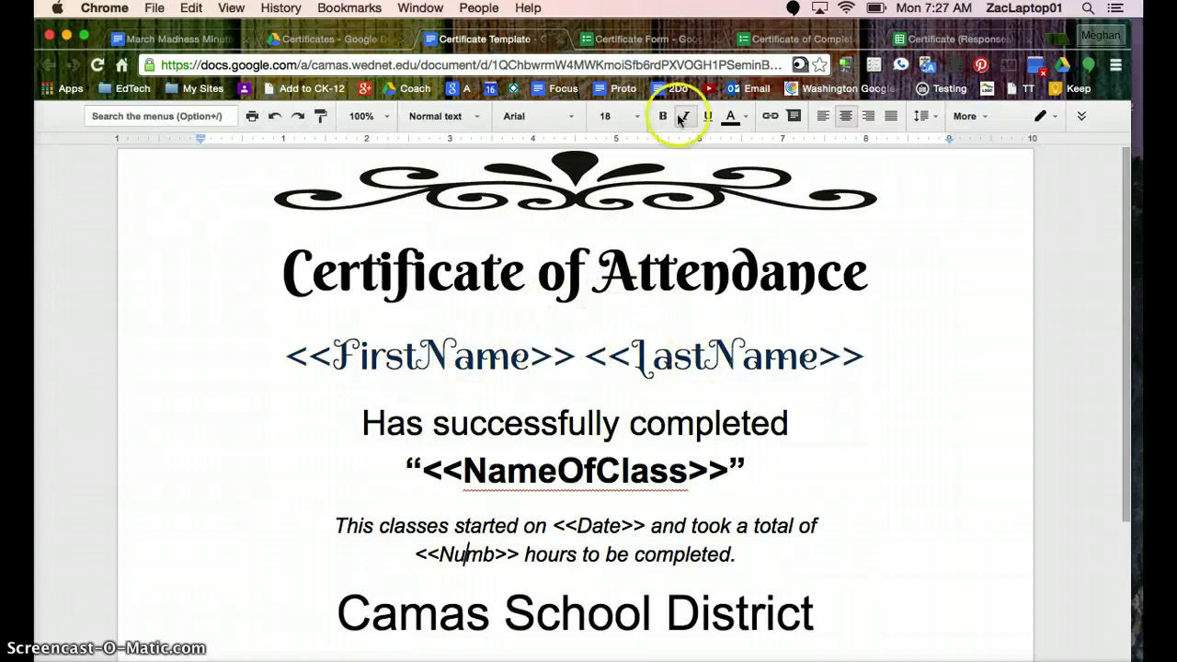
left_click(639, 39)
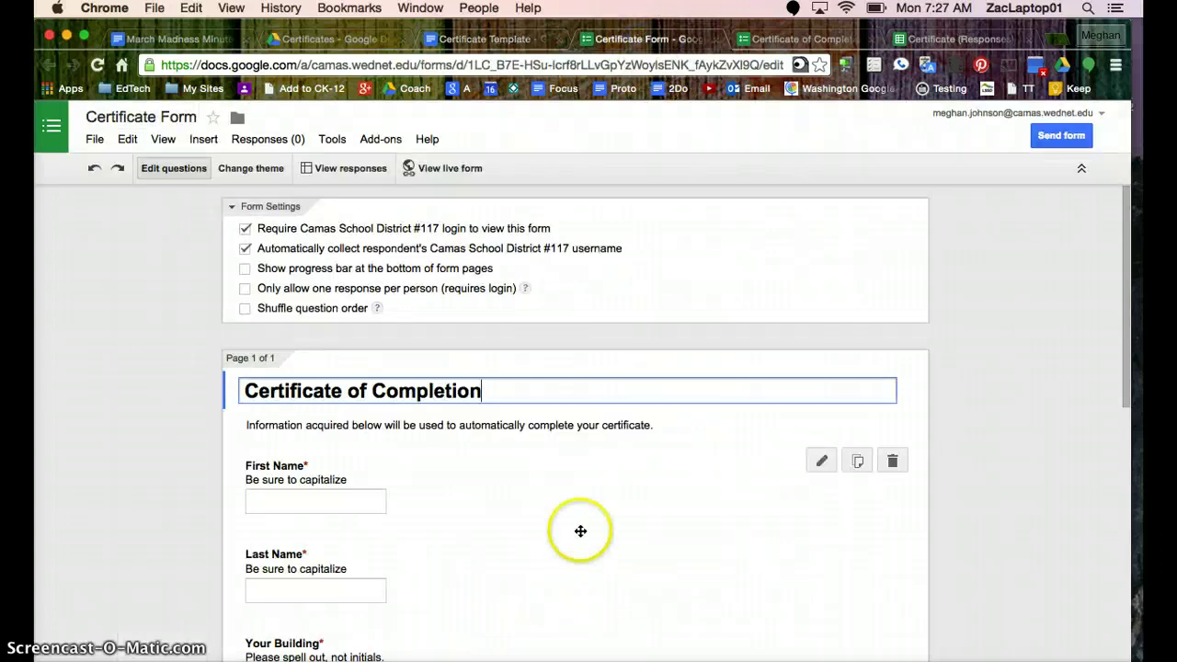
scroll(580, 531, "down", 1)
scroll(580, 532, "down", 2)
scroll(580, 532, "down", 2)
scroll(581, 532, "down", 1)
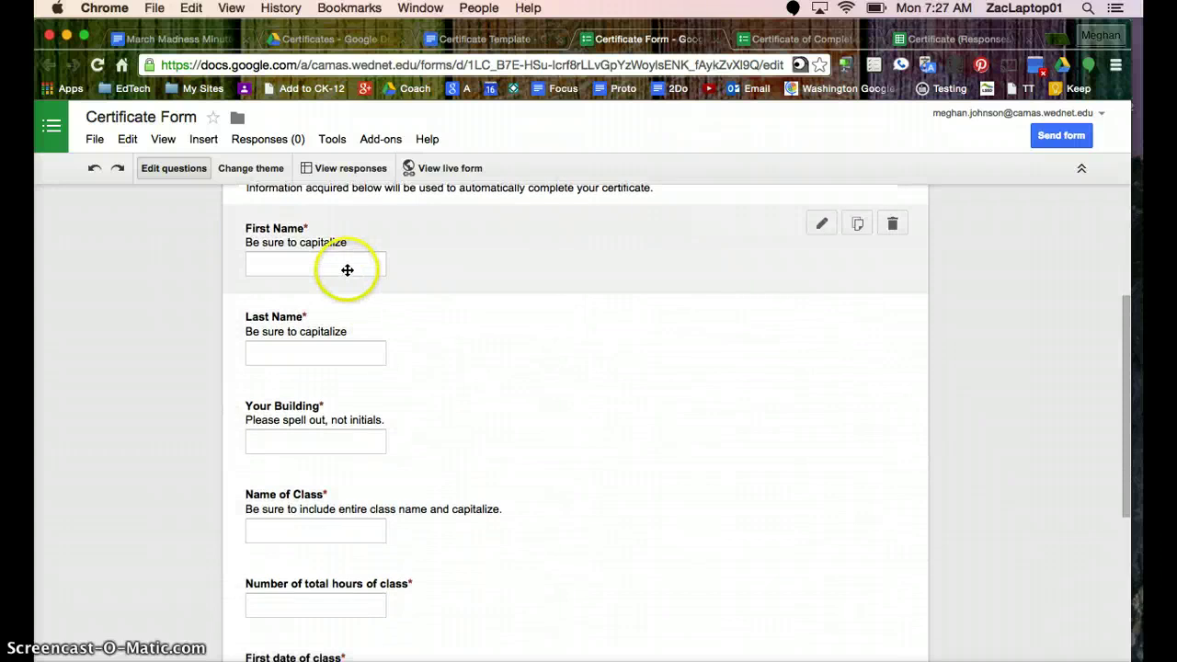
scroll(336, 350, "down", 3)
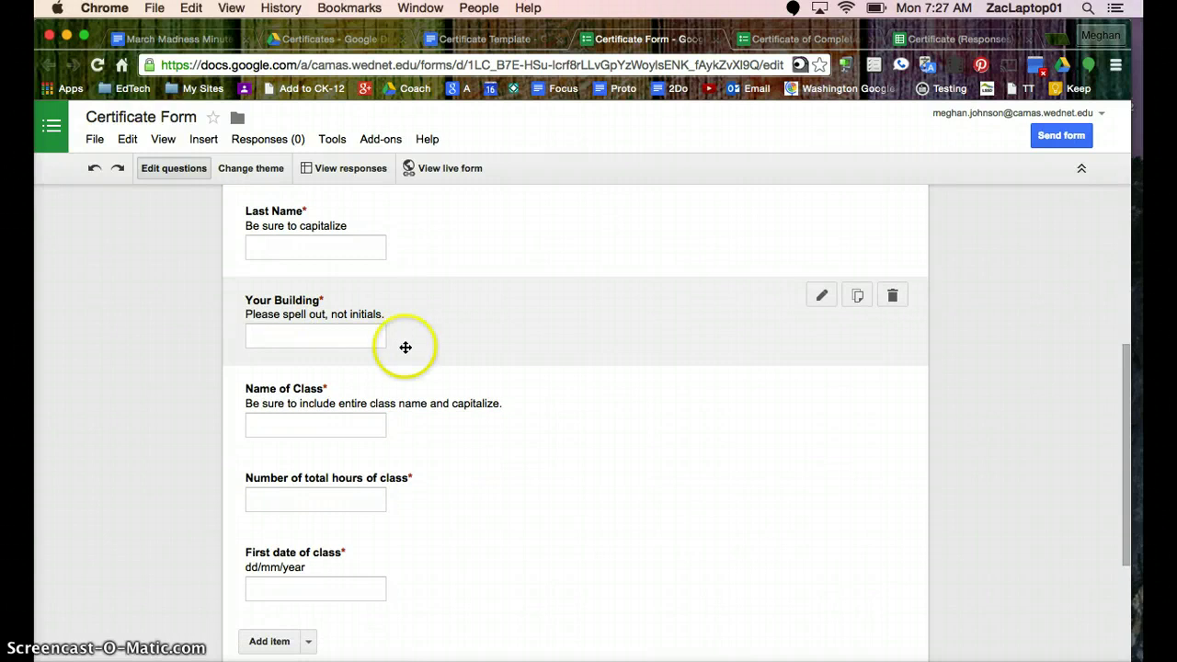
scroll(380, 440, "down", 2)
scroll(381, 441, "down", 1)
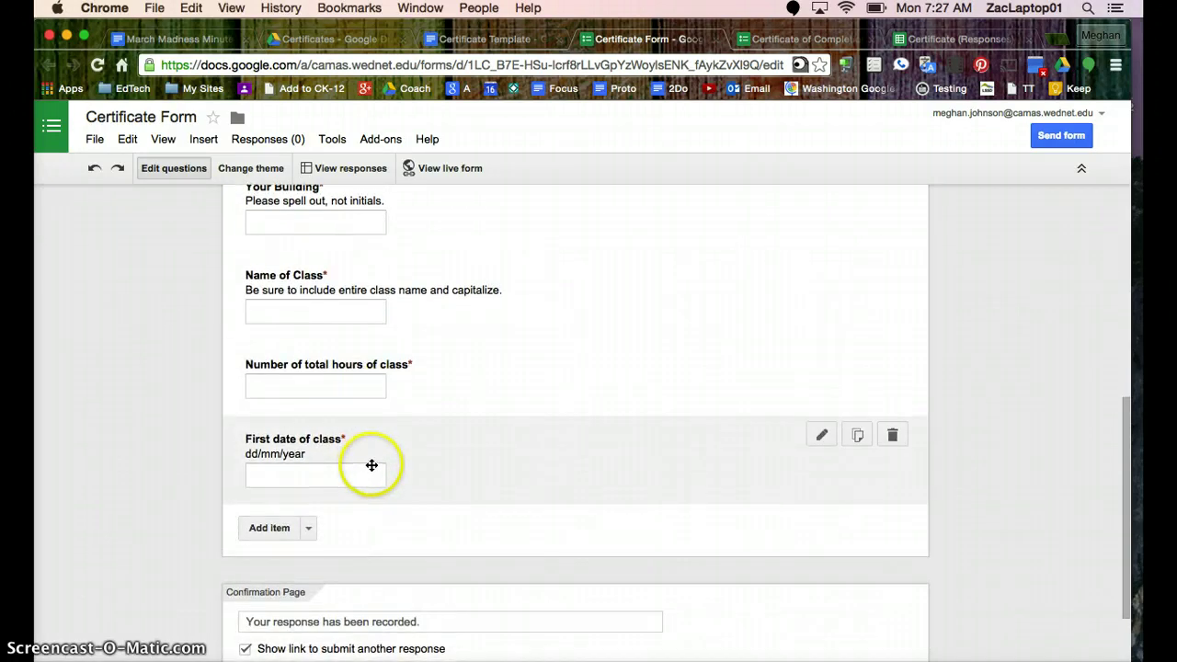
scroll(376, 456, "up", 5)
Step: Preview the live Certificate of Completion form, then switch to the Certificate (Responses) spreadsheet
left_click(778, 39)
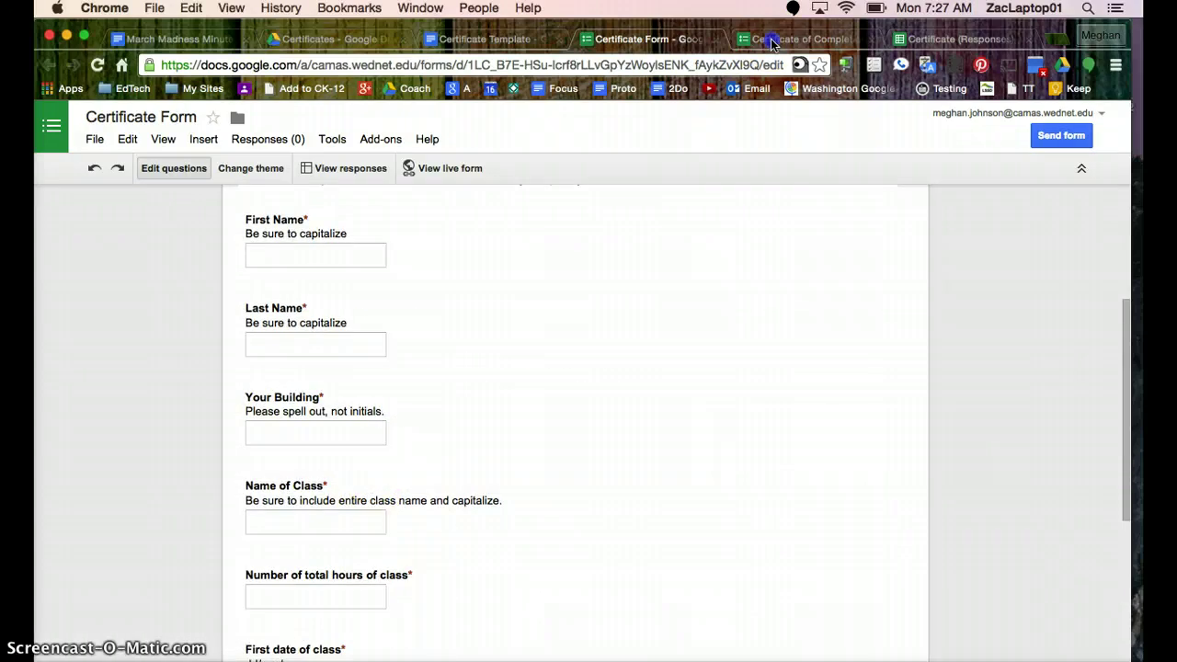
scroll(631, 526, "down", 1)
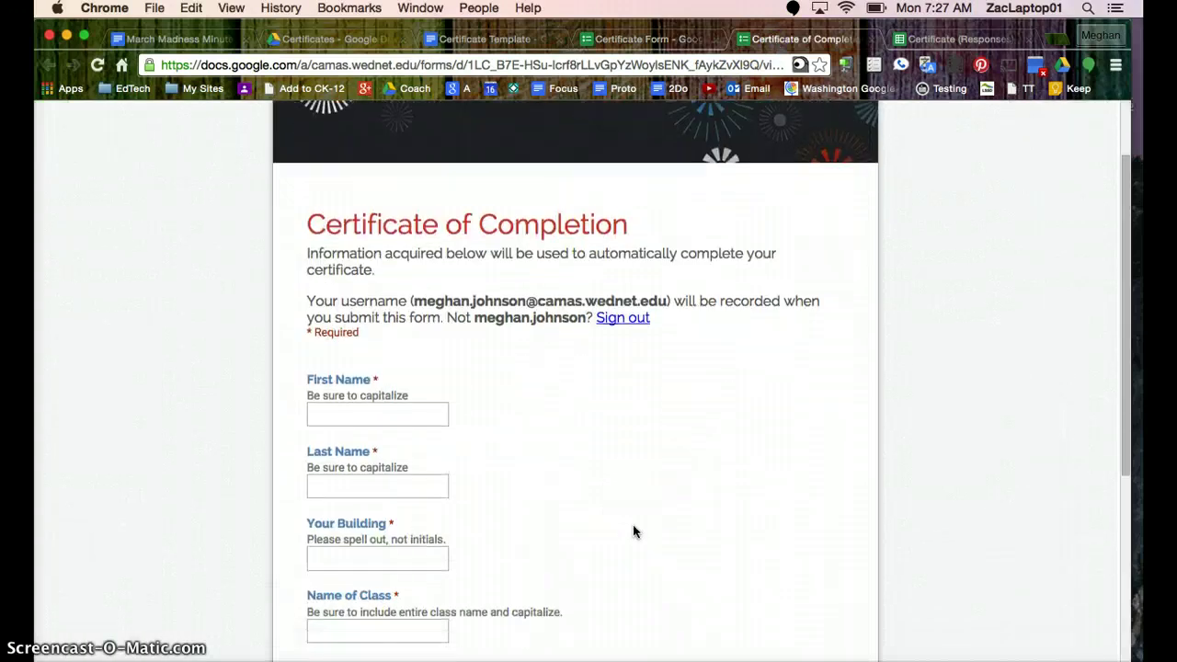
scroll(633, 531, "up", 1)
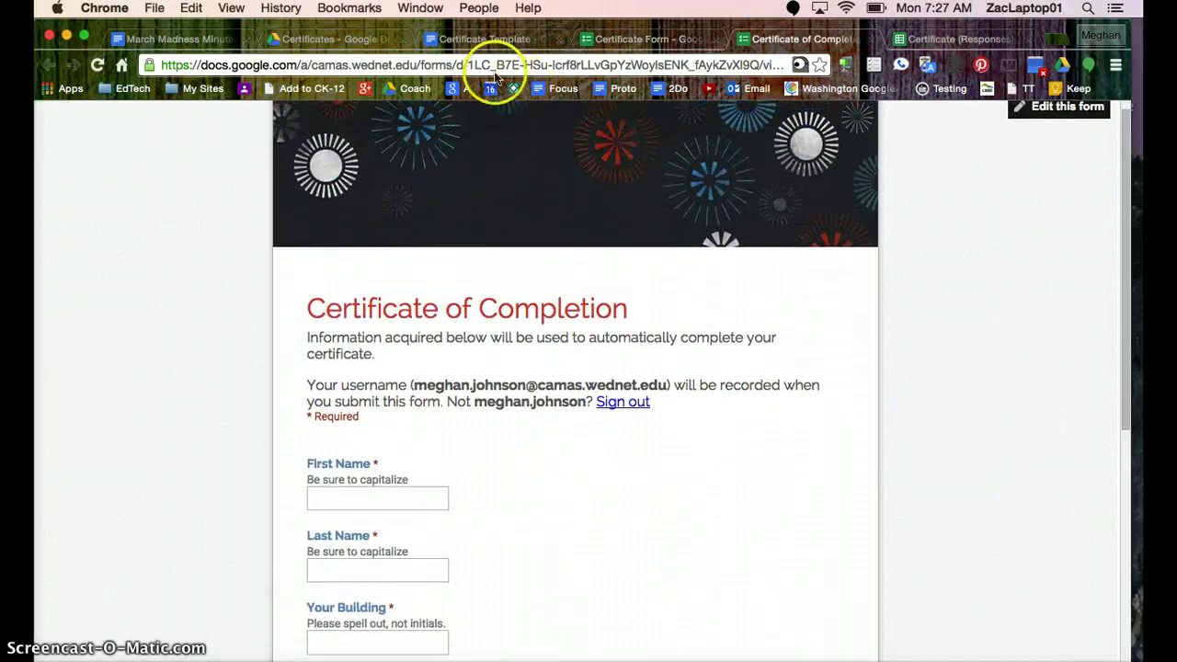
scroll(637, 483, "down", 2)
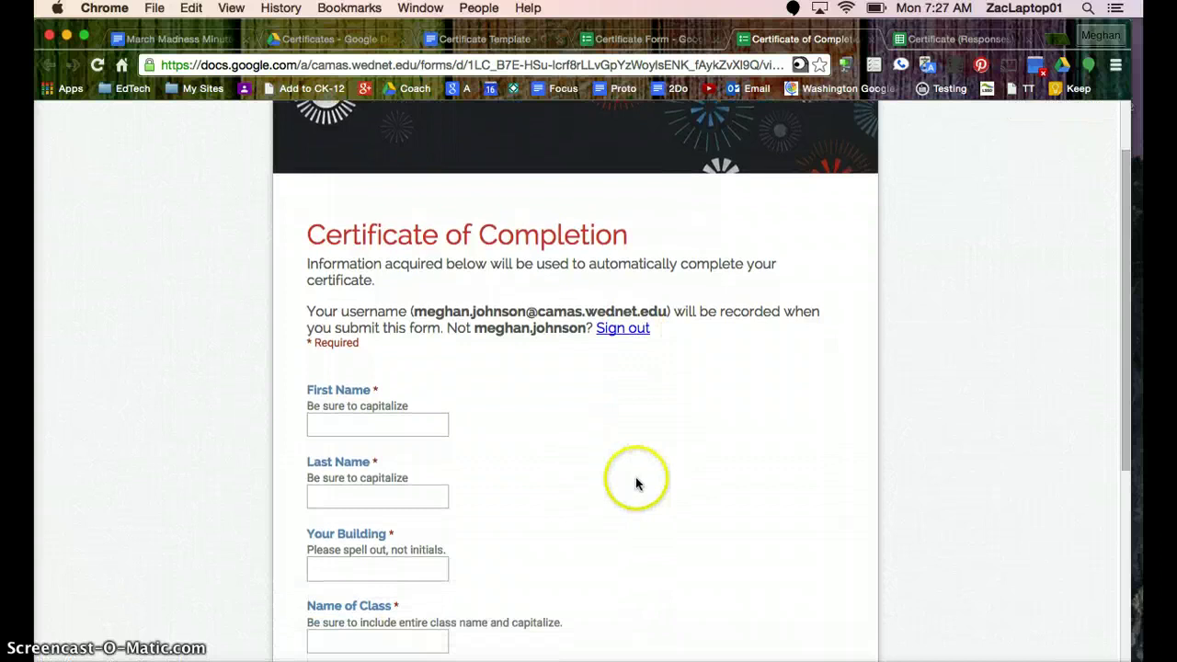
scroll(636, 483, "down", 1)
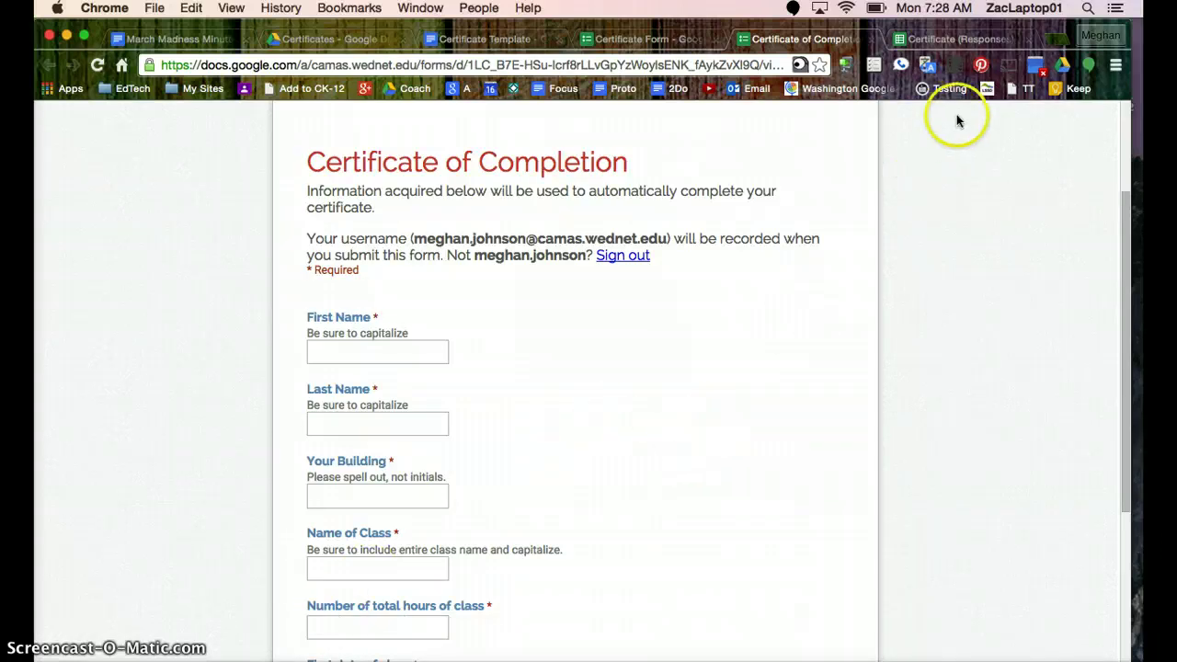
left_click(952, 41)
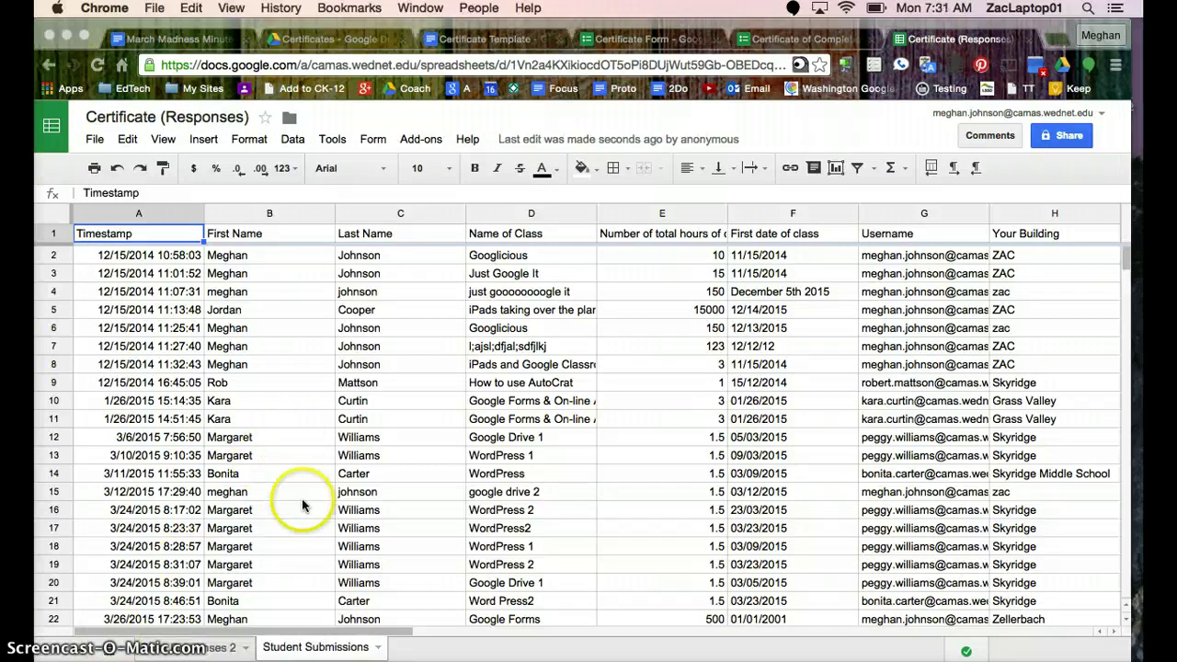
Step: On the Form Responses 2 sheet, launch autoCrat and start a new merge job
left_click(185, 650)
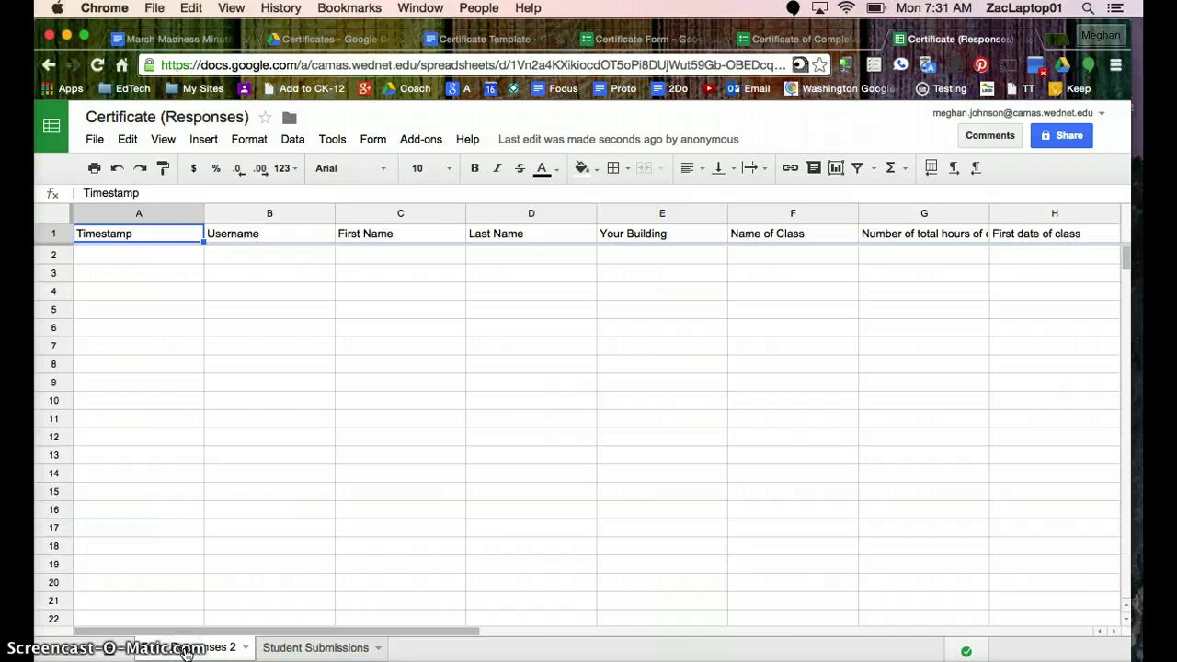
left_click(409, 142)
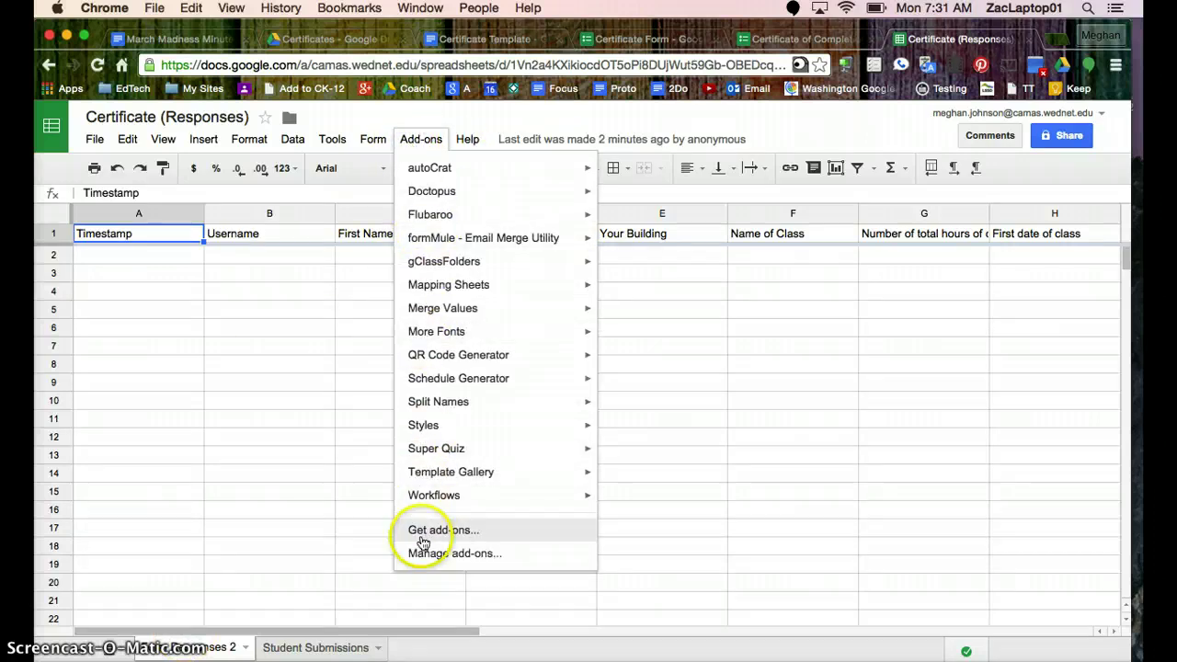
mouse_move(442, 167)
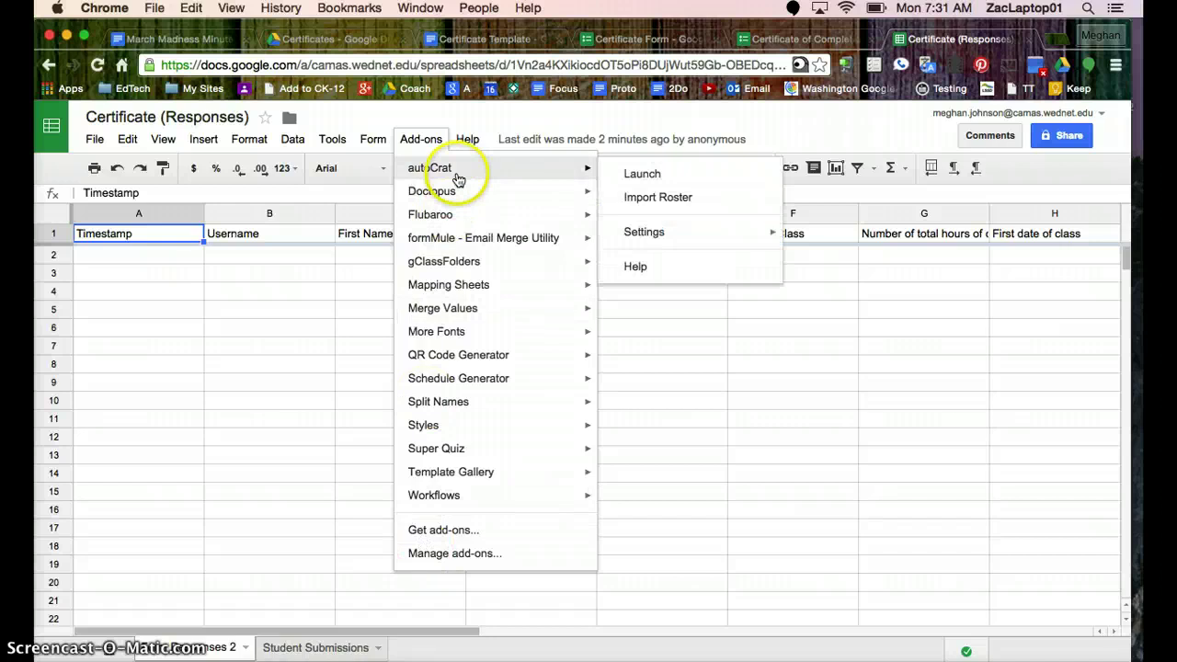
left_click(642, 173)
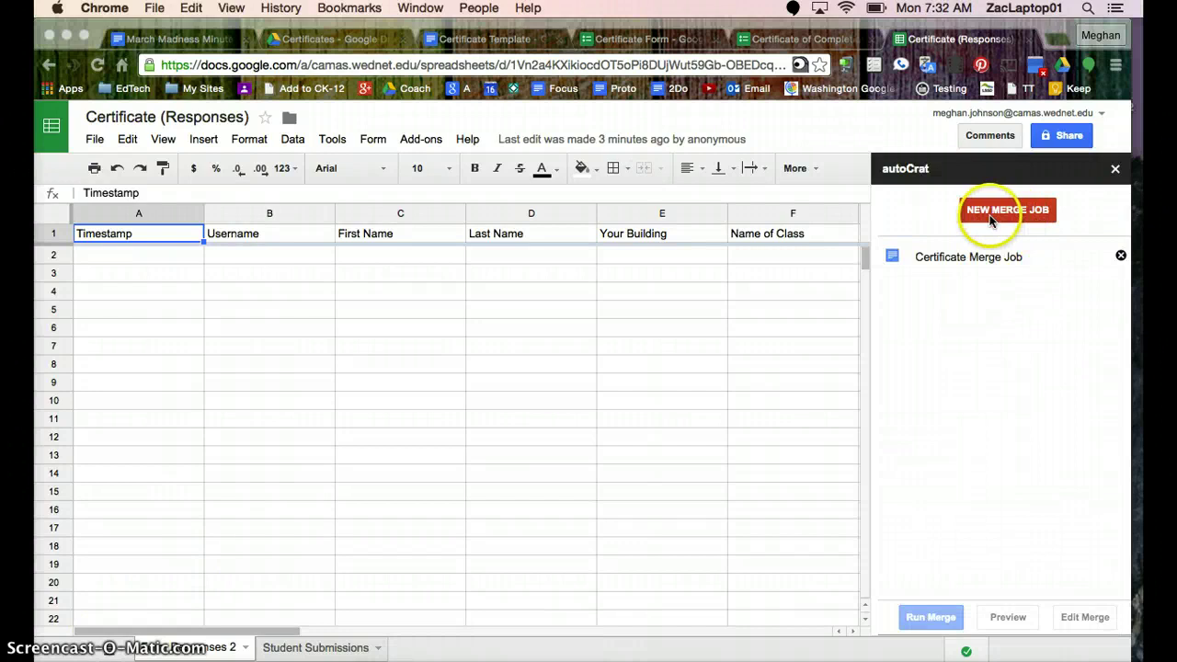
left_click(988, 213)
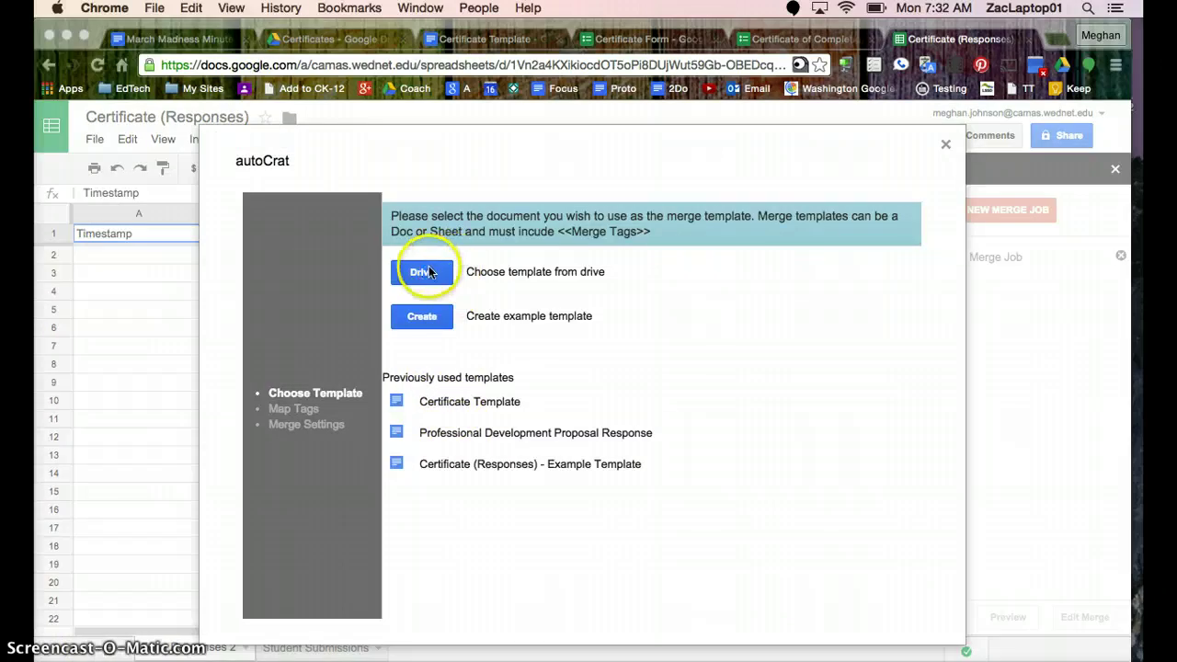
Step: Choose Certificate Template from the previously used templates for the merge job
left_click(468, 402)
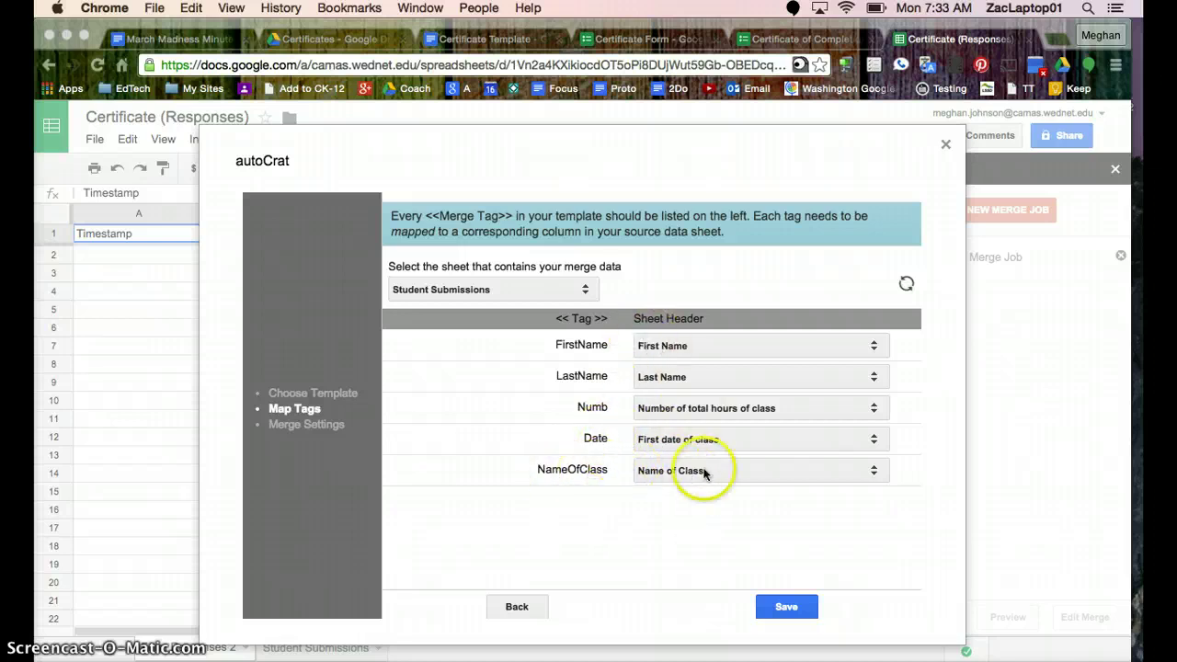
Step: Save the tag mappings and keep Google Doc as the merge output type
left_click(787, 605)
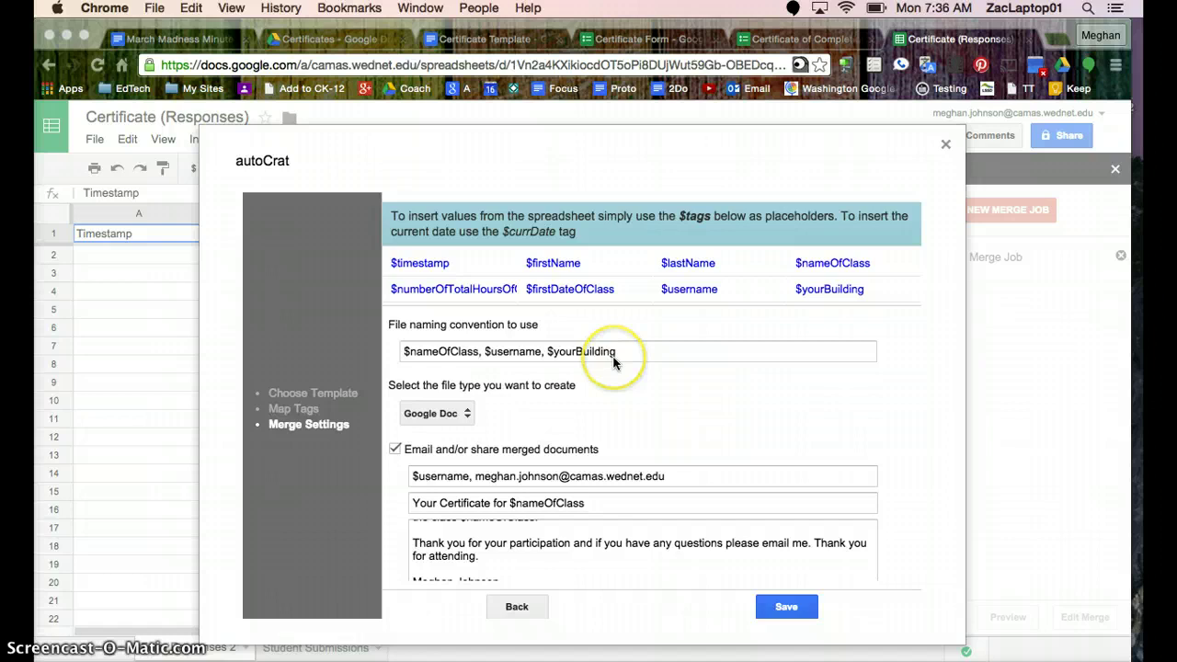
scroll(484, 407, "down", 1)
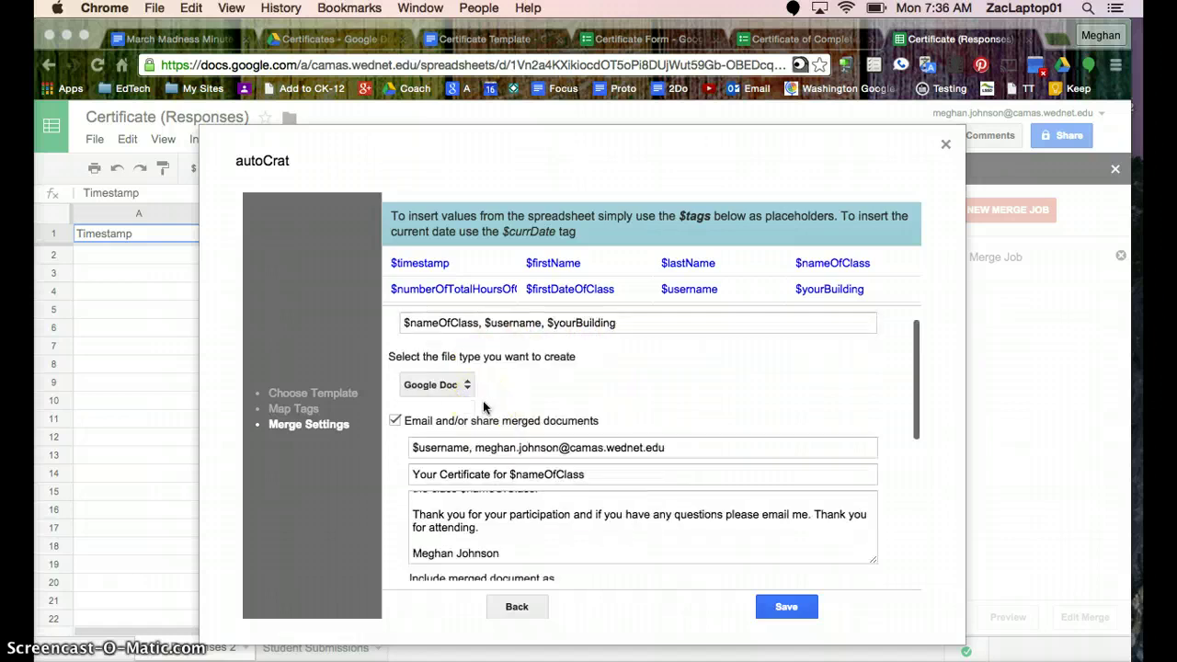
scroll(484, 408, "up", 1)
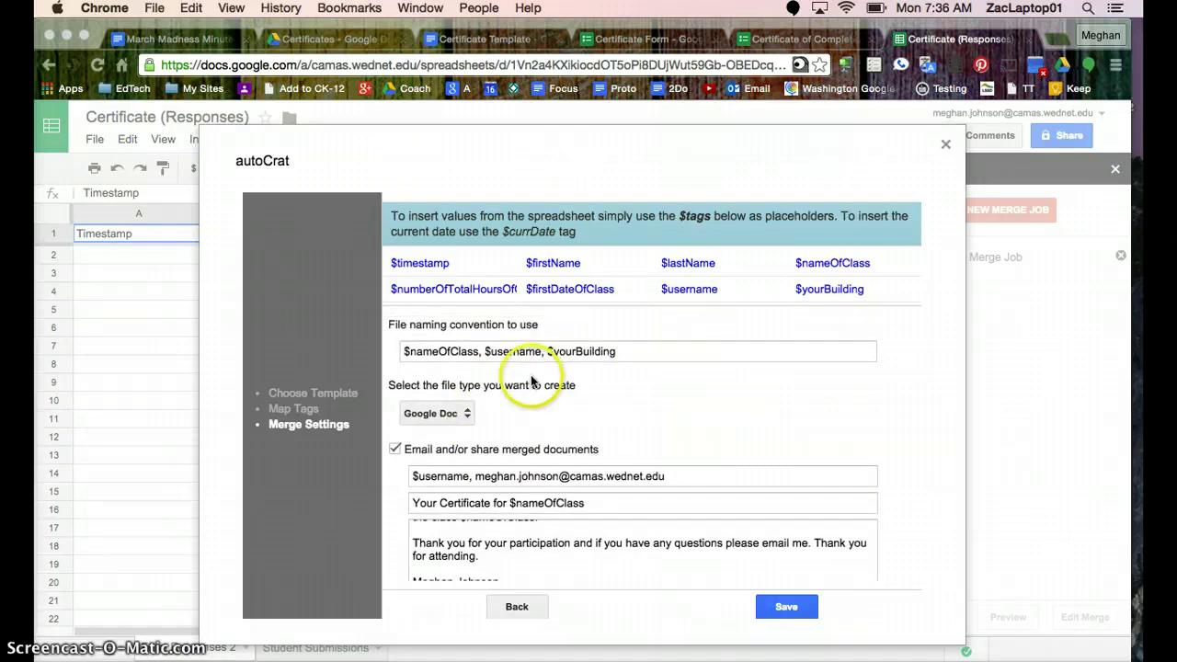
left_click(466, 417)
left_click(466, 417)
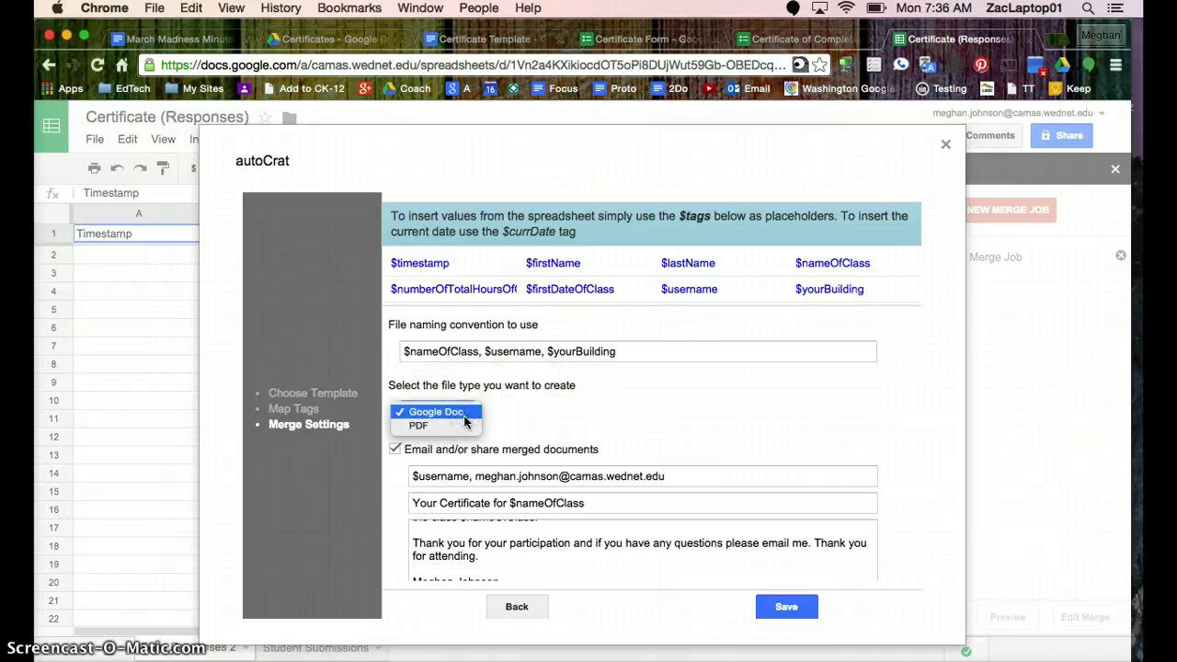
left_click(539, 421)
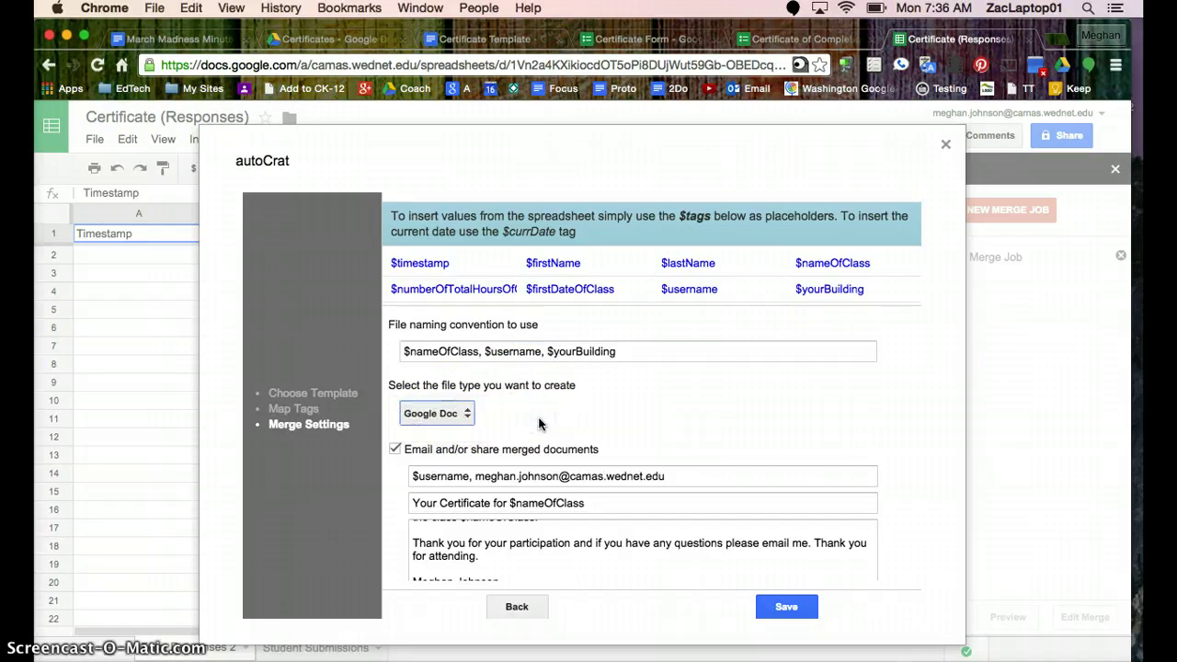
Step: Fill in the Email/share settings with recipients $username and the certificate email subject
scroll(539, 423, "down", 1)
scroll(539, 423, "down", 1)
scroll(539, 423, "down", 1)
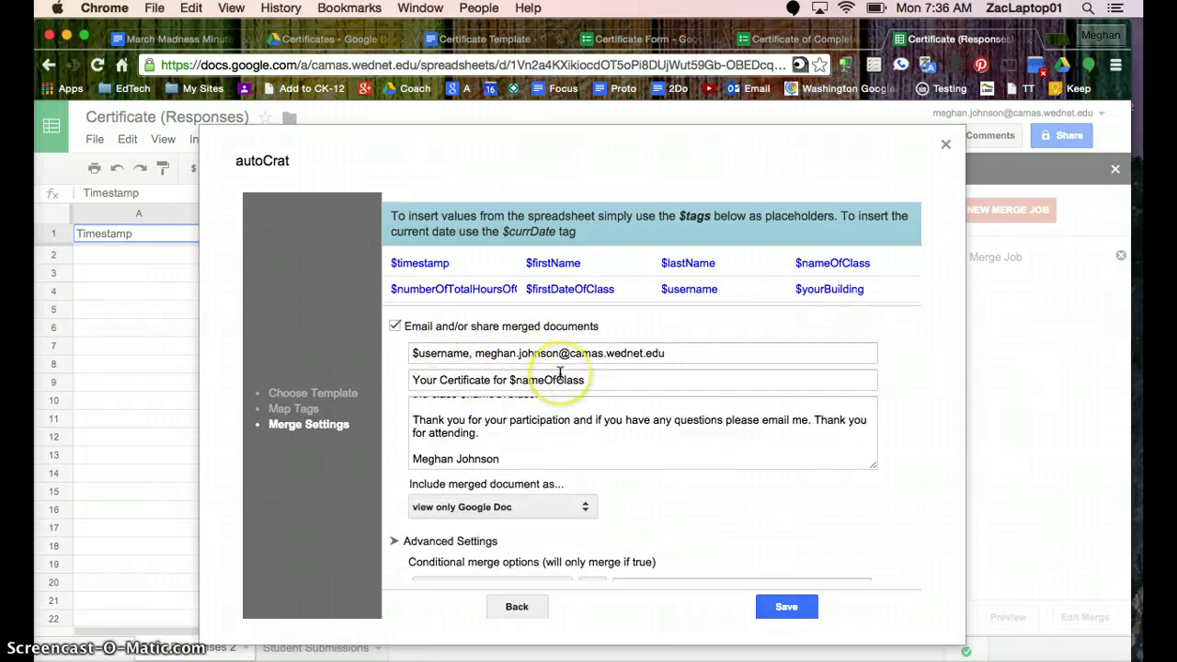
scroll(552, 377, "up", 2)
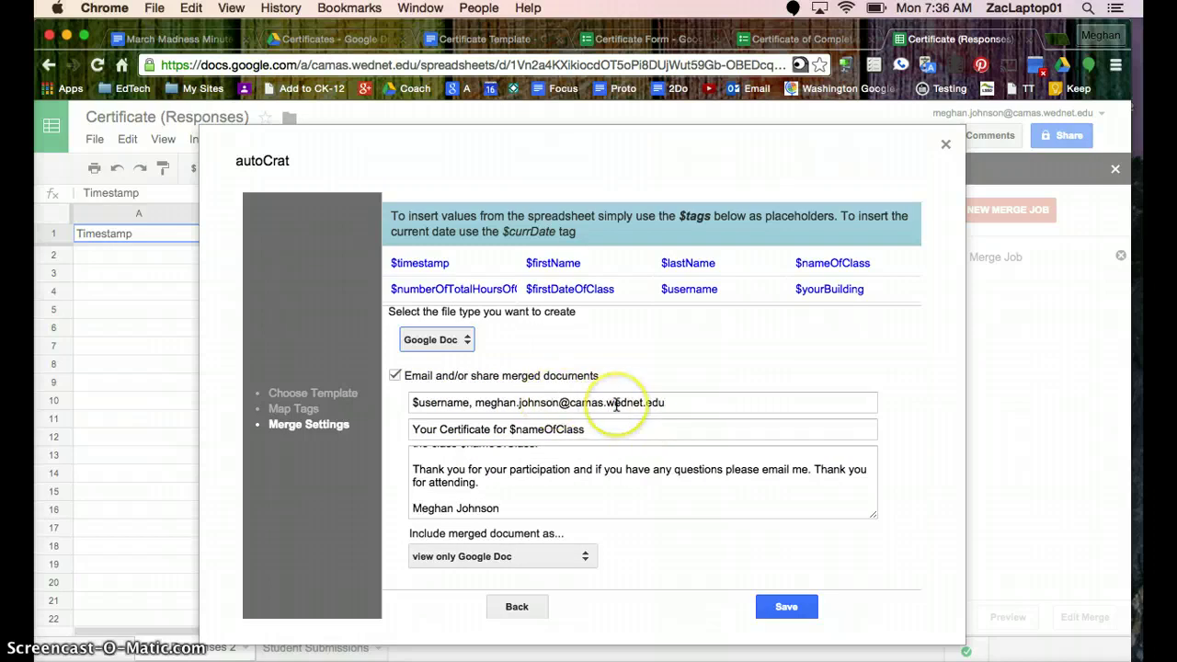
scroll(615, 404, "down", 2)
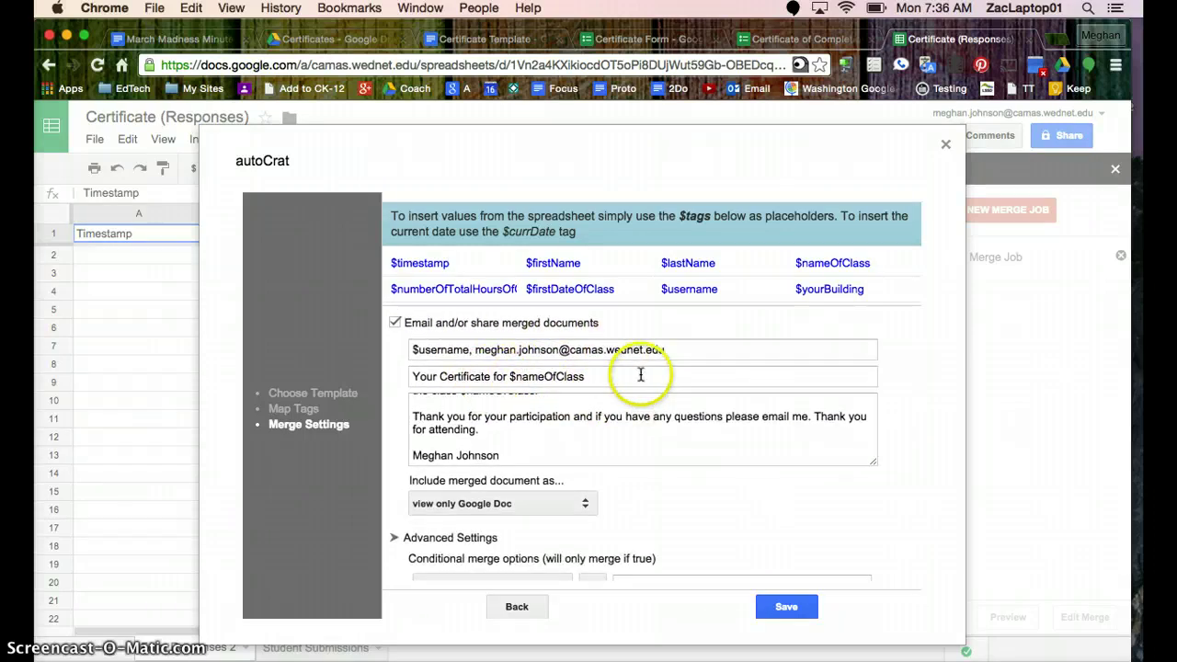
left_click(756, 379)
Step: Review the view-only Google Doc sharing and the Sent Certificates destination folder settings
scroll(722, 414, "up", 2)
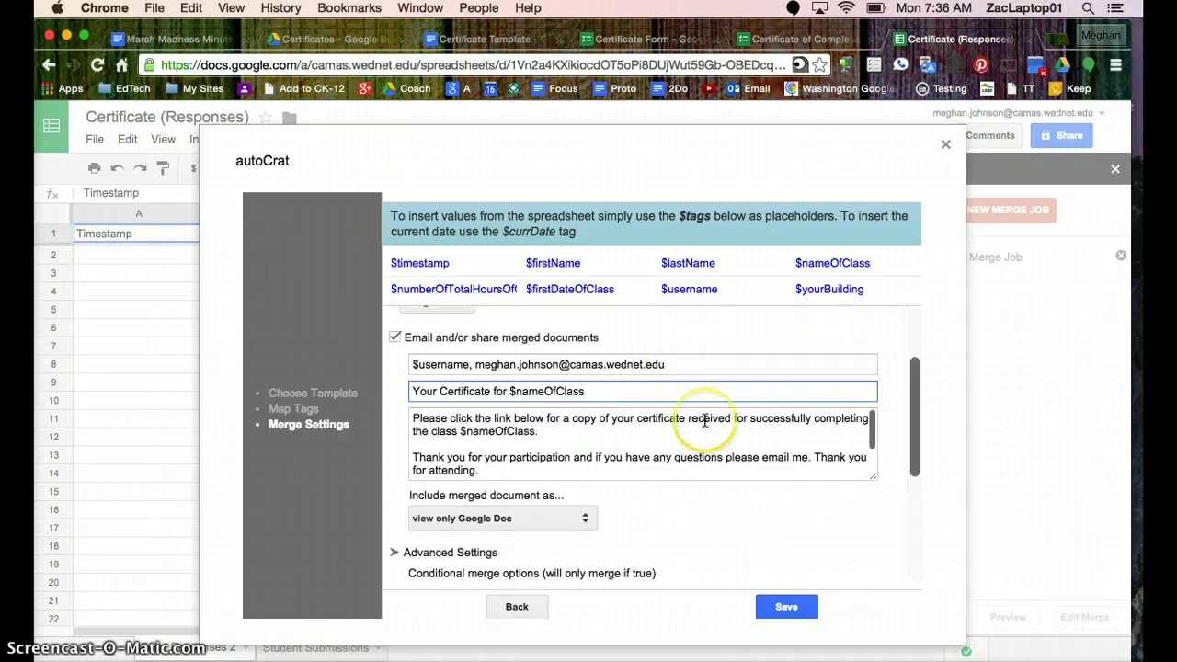
scroll(704, 421, "up", 1)
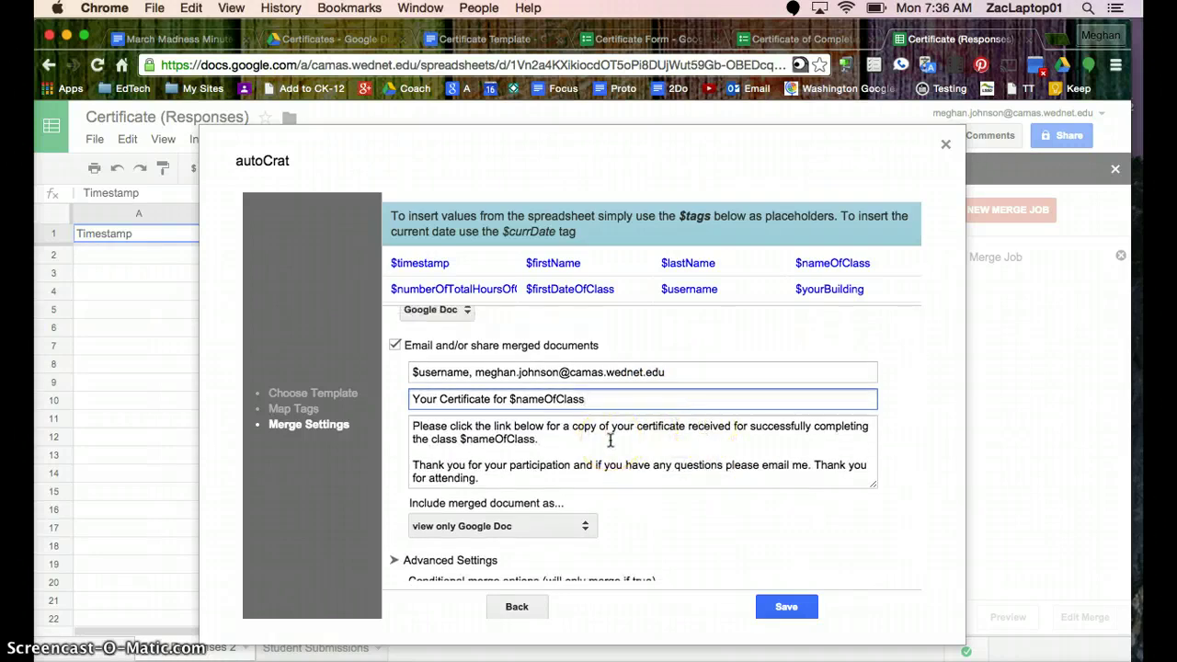
scroll(610, 441, "down", 1)
scroll(610, 441, "up", 2)
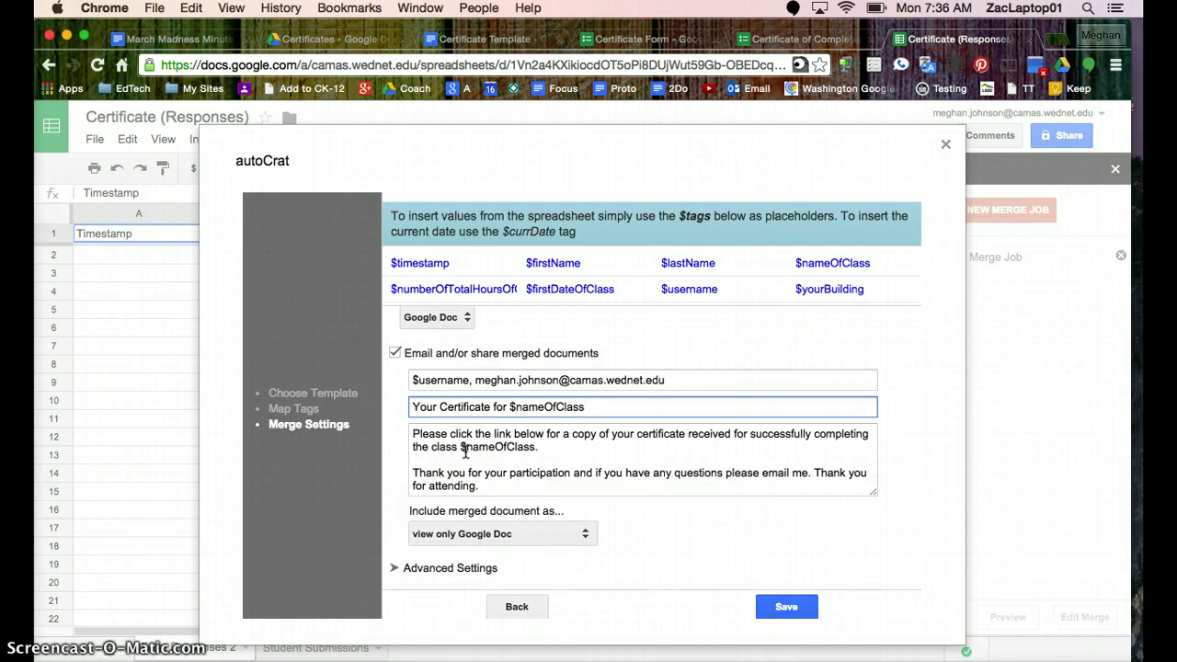
scroll(599, 441, "down", 2)
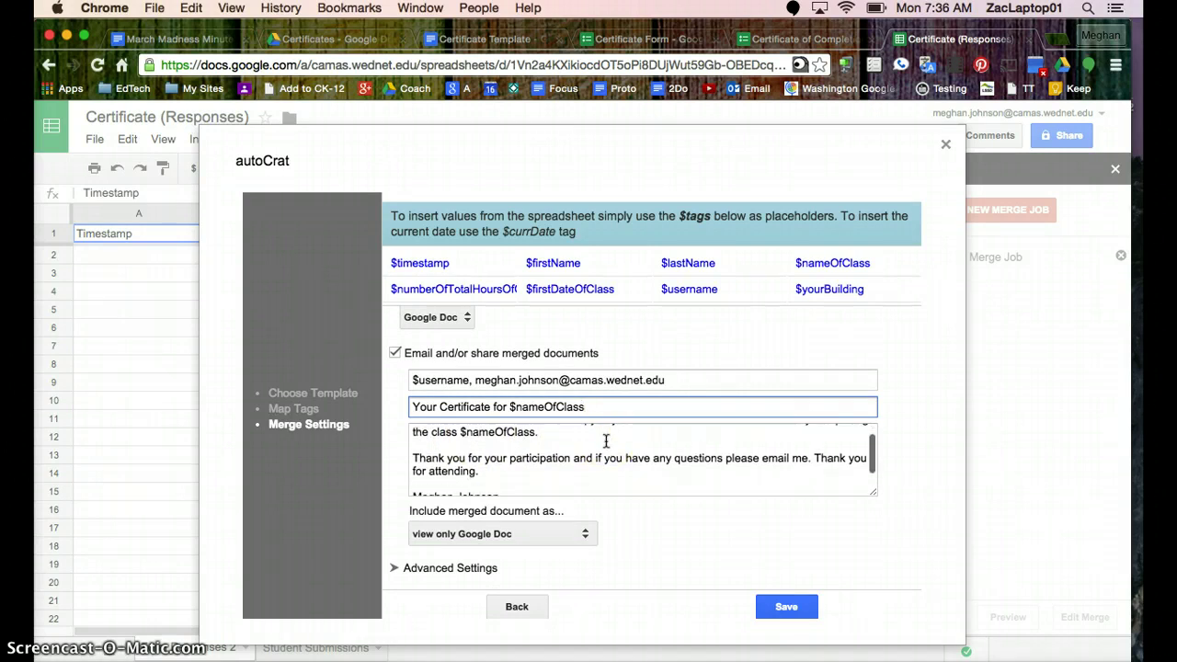
scroll(606, 441, "up", 3)
scroll(606, 441, "down", 1)
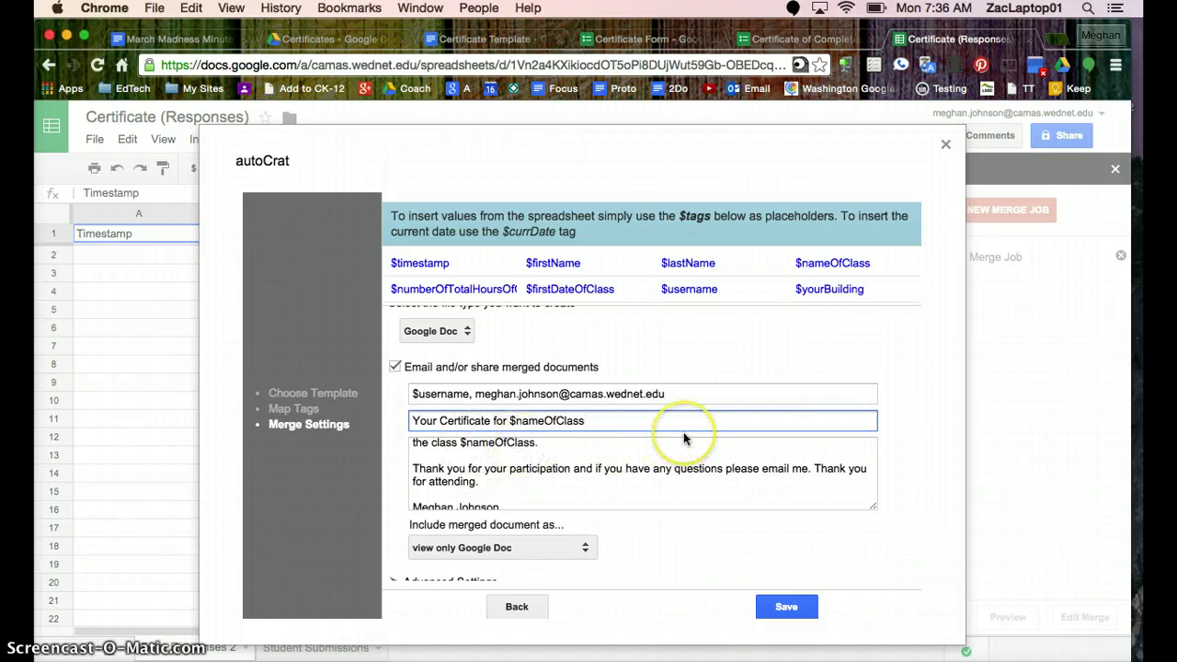
scroll(683, 439, "down", 1)
scroll(684, 439, "down", 1)
scroll(683, 439, "down", 1)
scroll(684, 439, "down", 3)
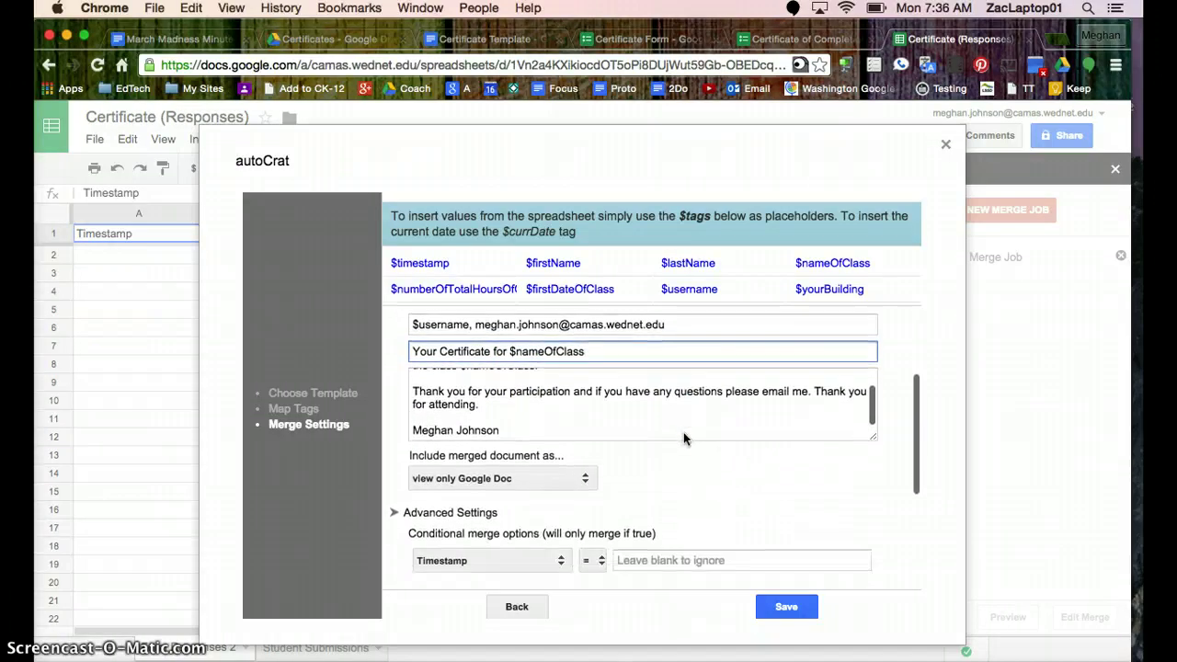
scroll(683, 439, "down", 3)
scroll(684, 439, "down", 2)
scroll(683, 438, "down", 2)
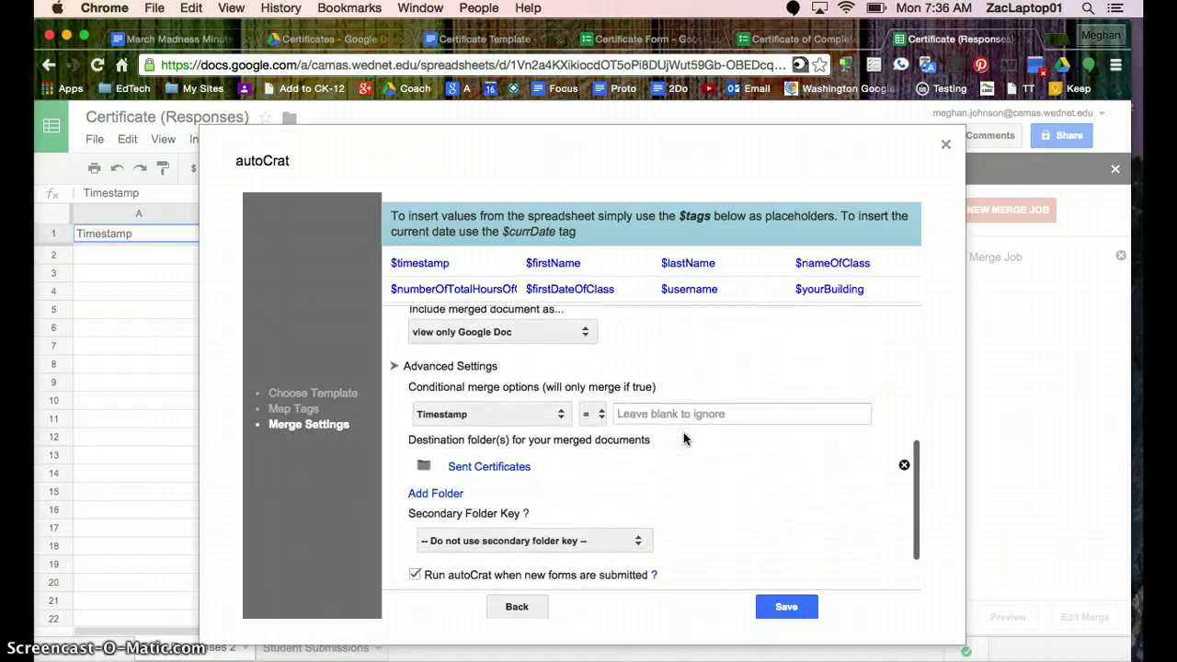
Step: Keep 'Run autoCrat when new forms are submitted' checked and save the Certificate Merge Job
scroll(684, 438, "up", 1)
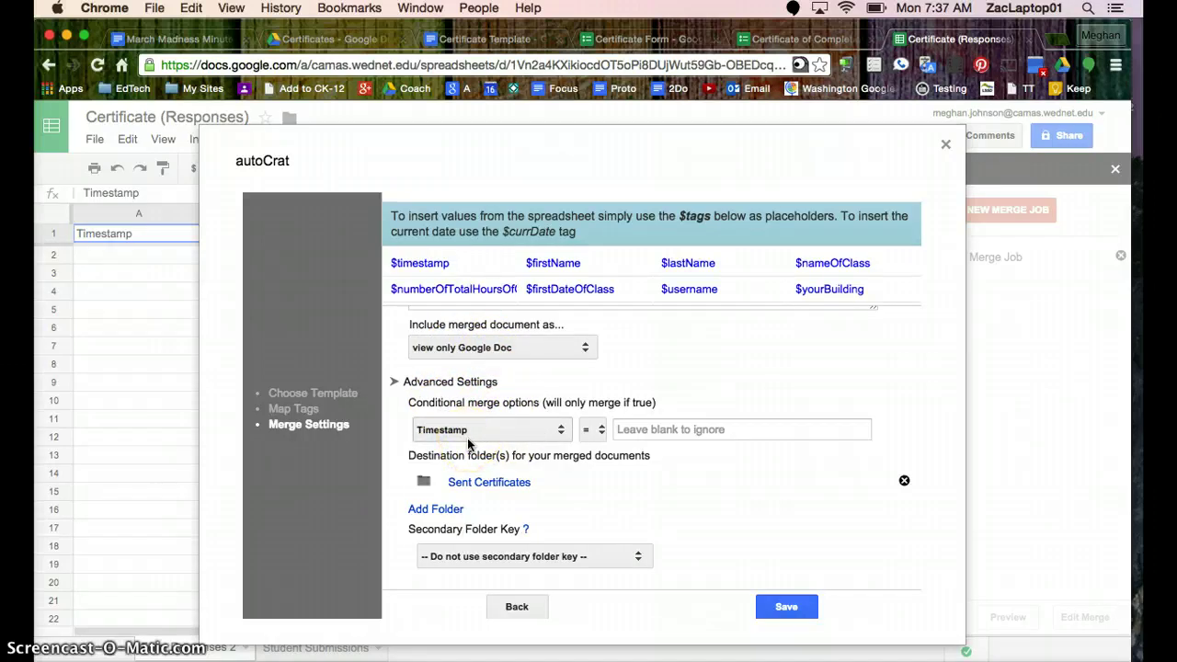
scroll(468, 444, "down", 3)
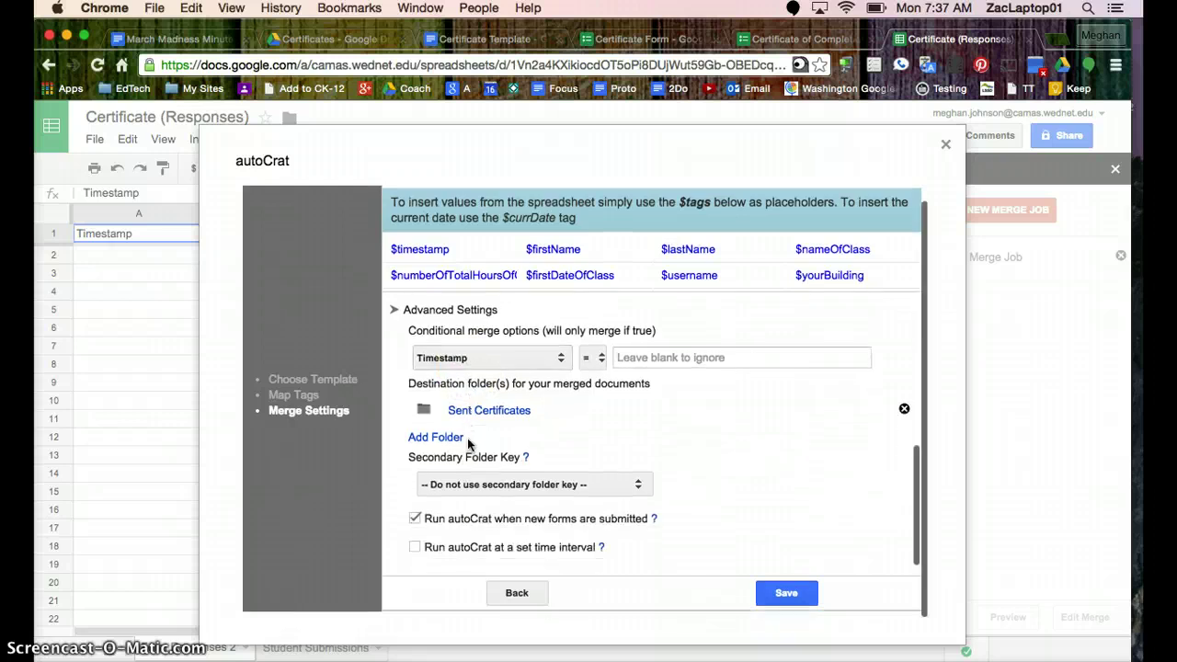
left_click(415, 520)
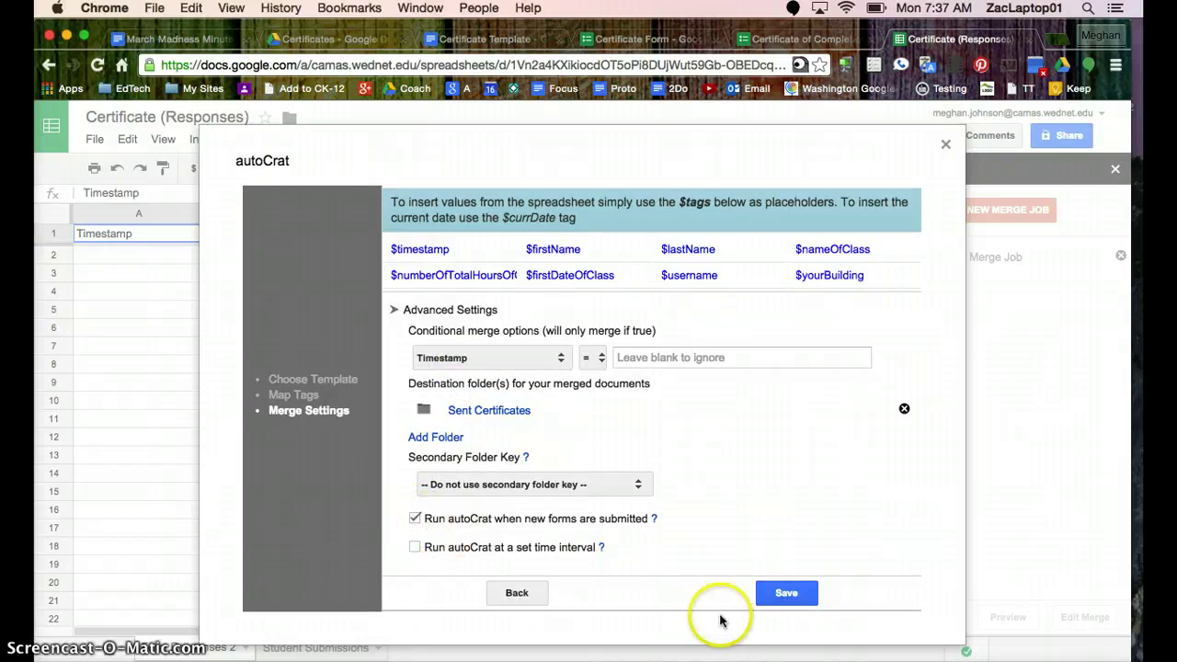
left_click(783, 594)
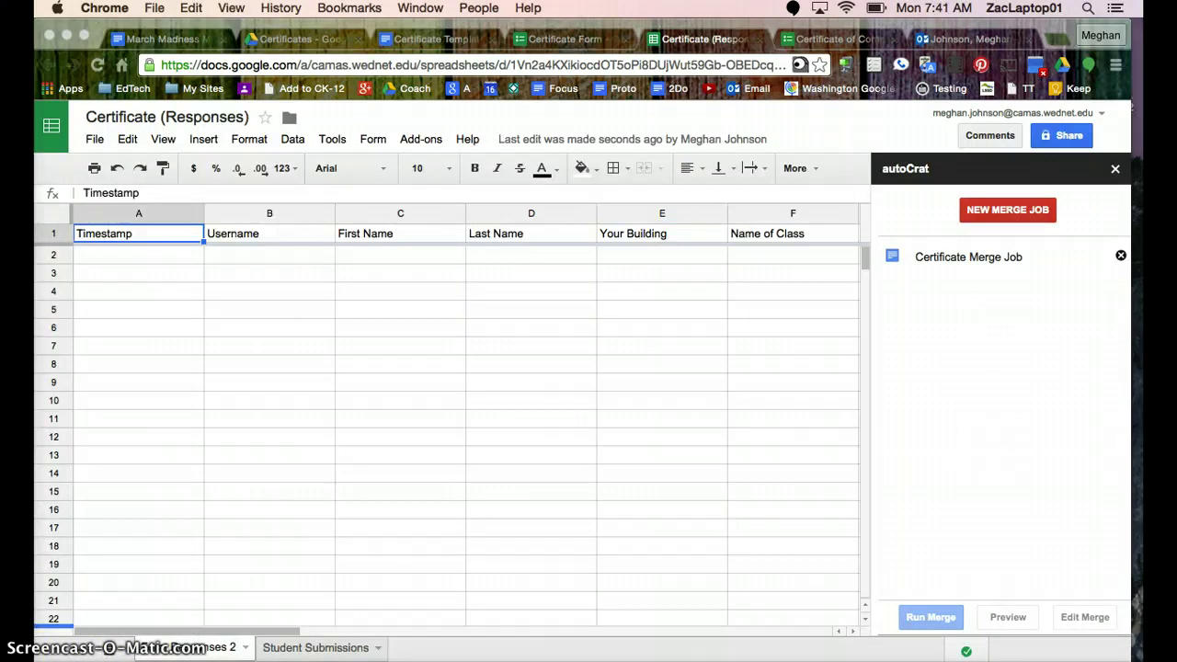
Step: Fill the live form with a test attendee for class MMM#21, building ZAC, 1 hour, 03/29/15
left_click(851, 37)
left_click(494, 322)
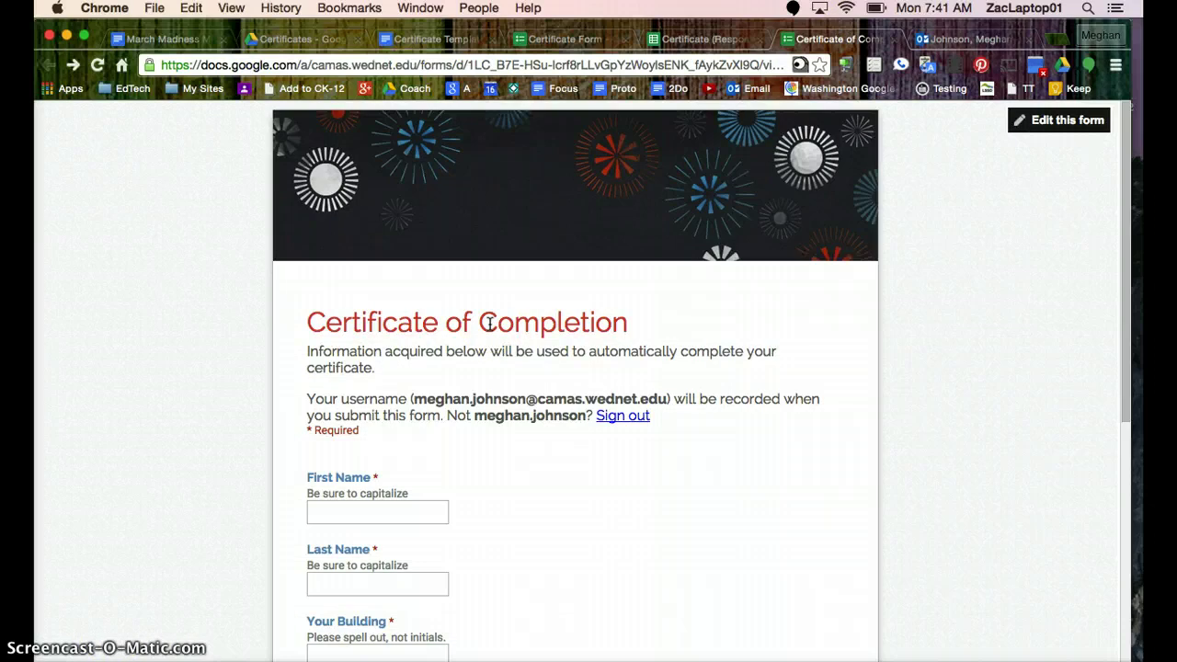
scroll(492, 322, "down", 1)
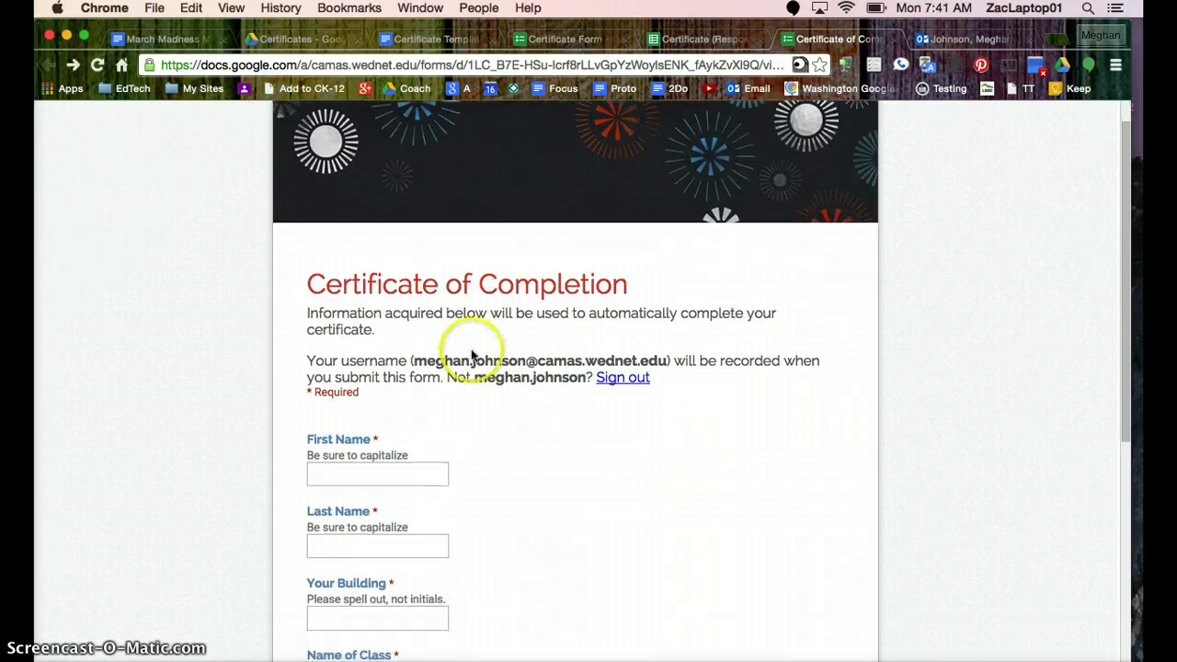
left_click(356, 476)
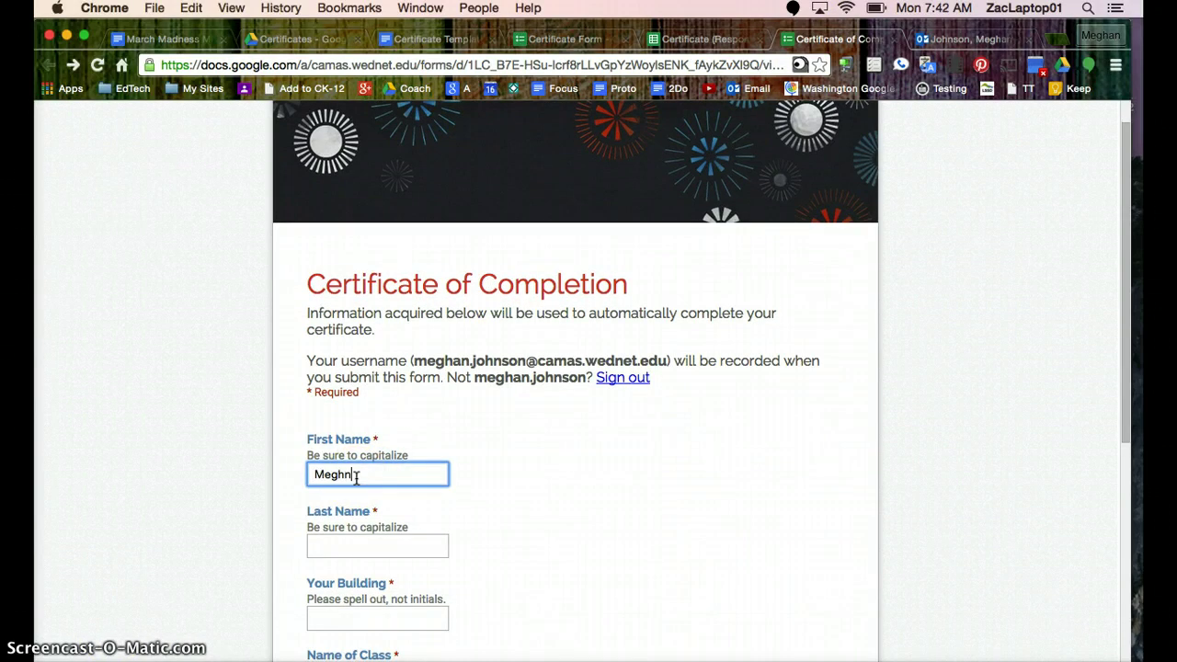
key("Tab")
type("Joh")
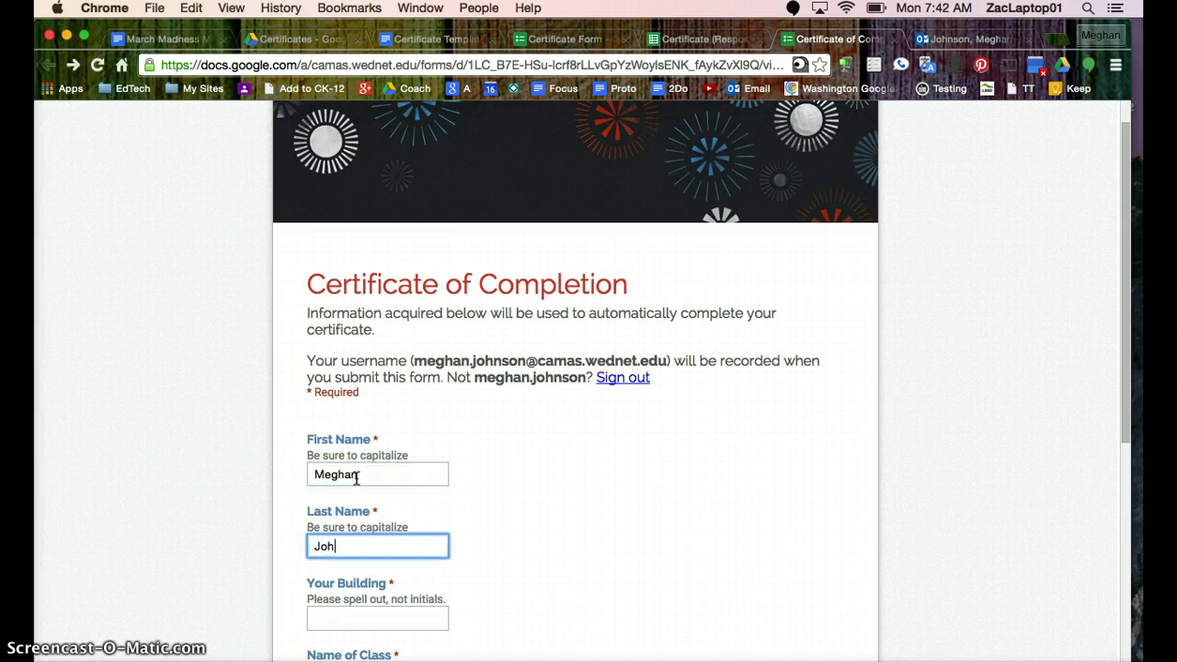
type("son")
key("Tab")
type("ZAC")
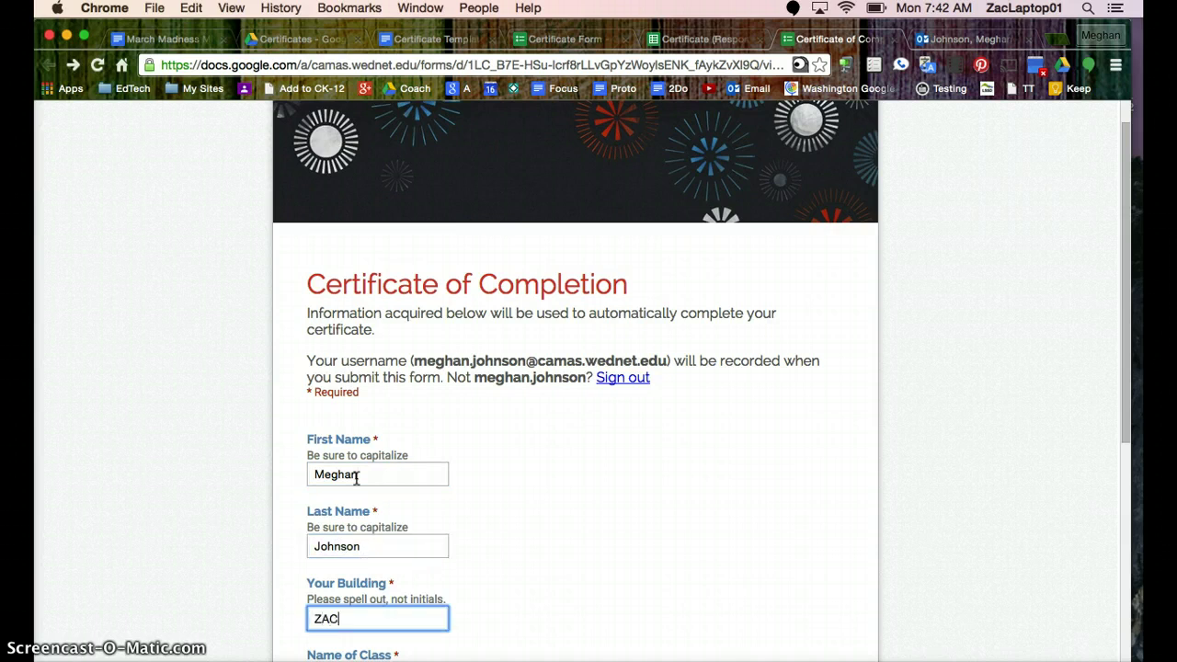
key("Tab")
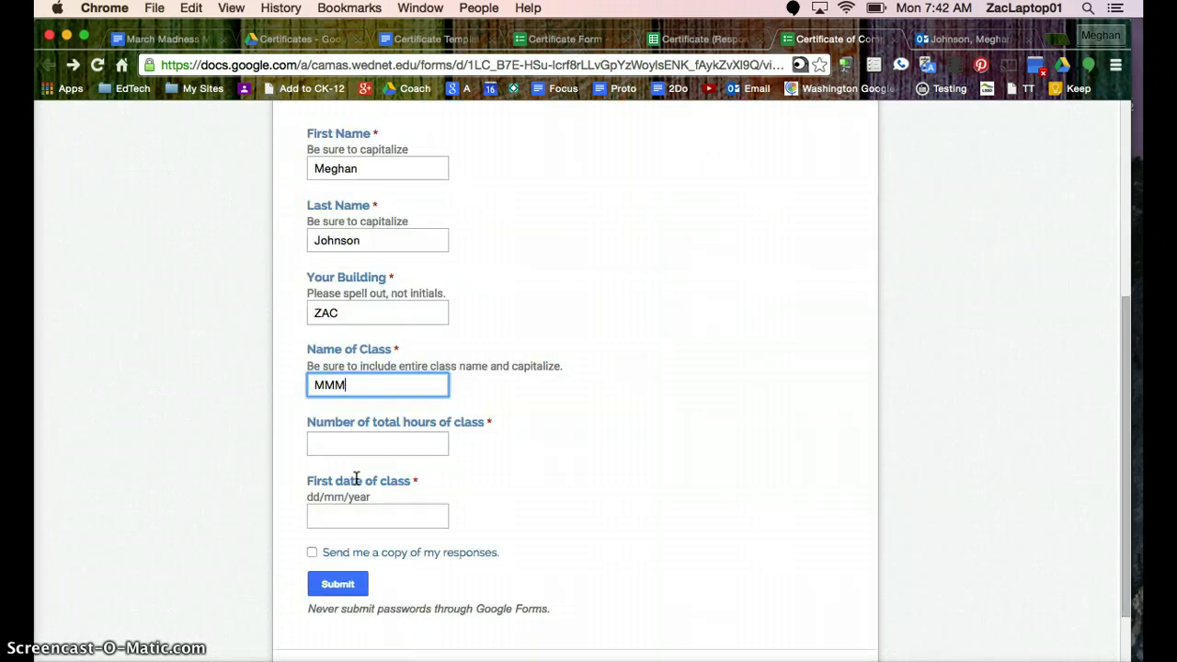
key("Tab")
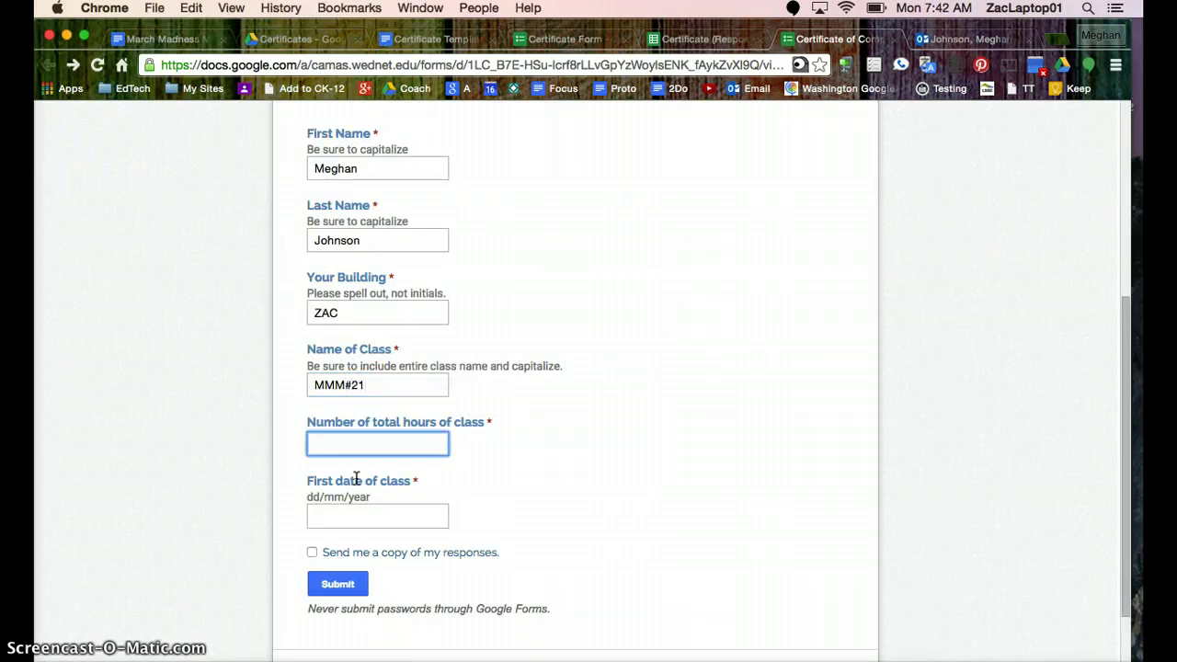
key("Tab")
type("03/29/1")
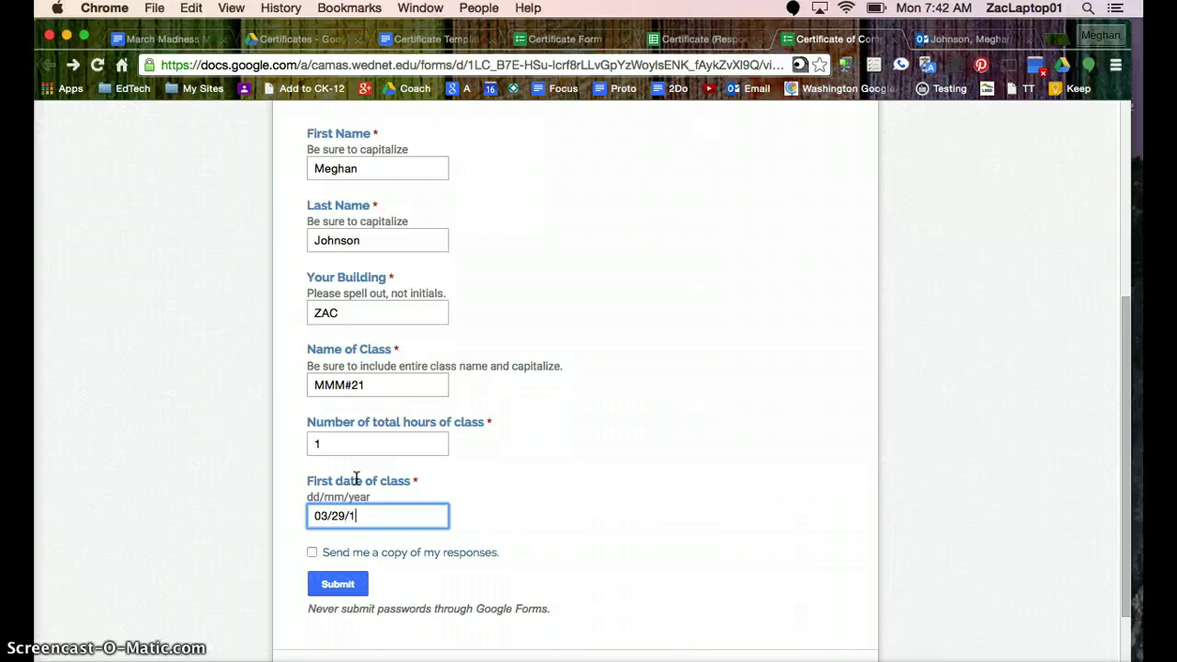
type("5")
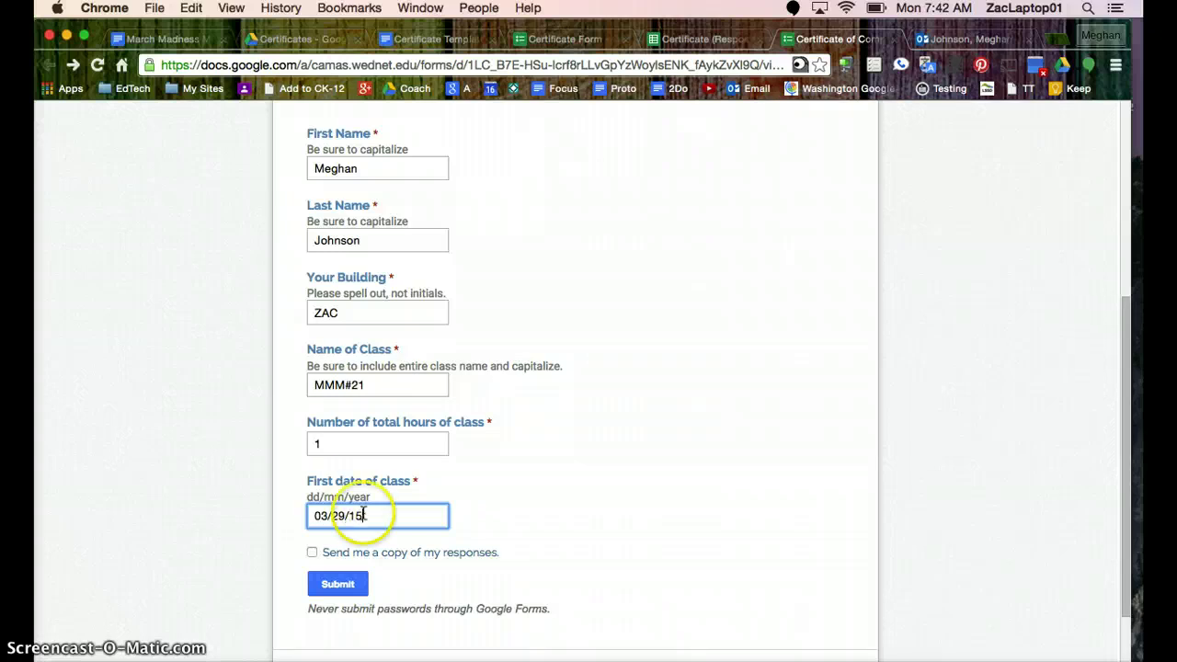
Step: Submit the test response and confirm it appears in the Certificate (Responses) spreadsheet
left_click(346, 587)
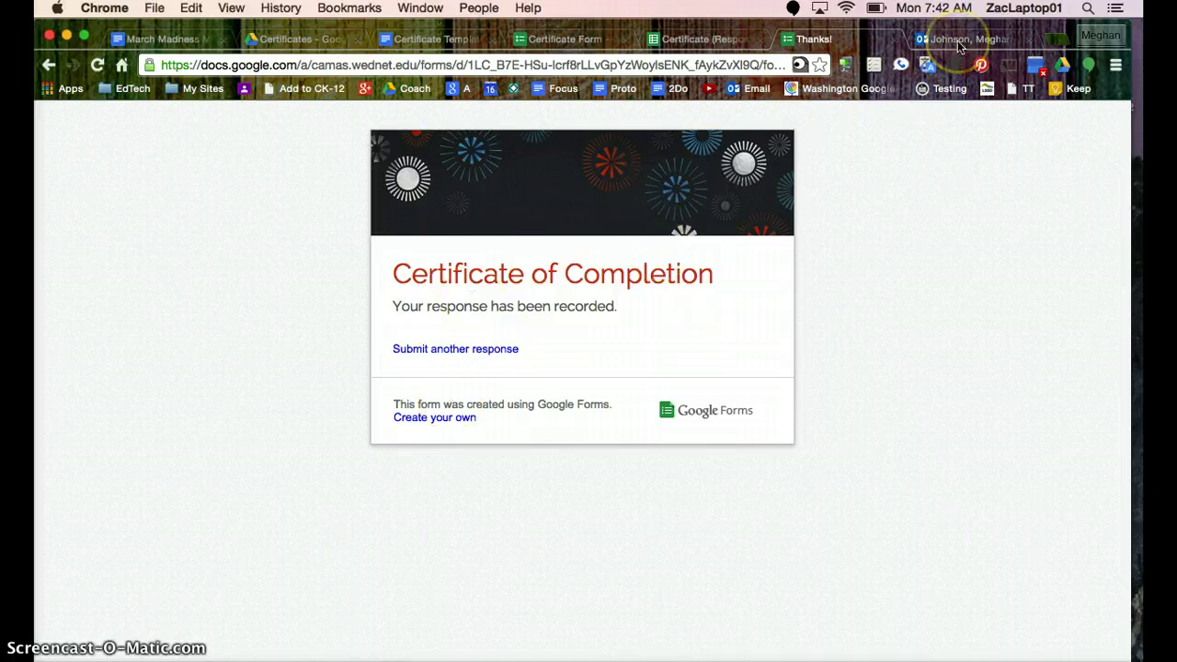
left_click(716, 39)
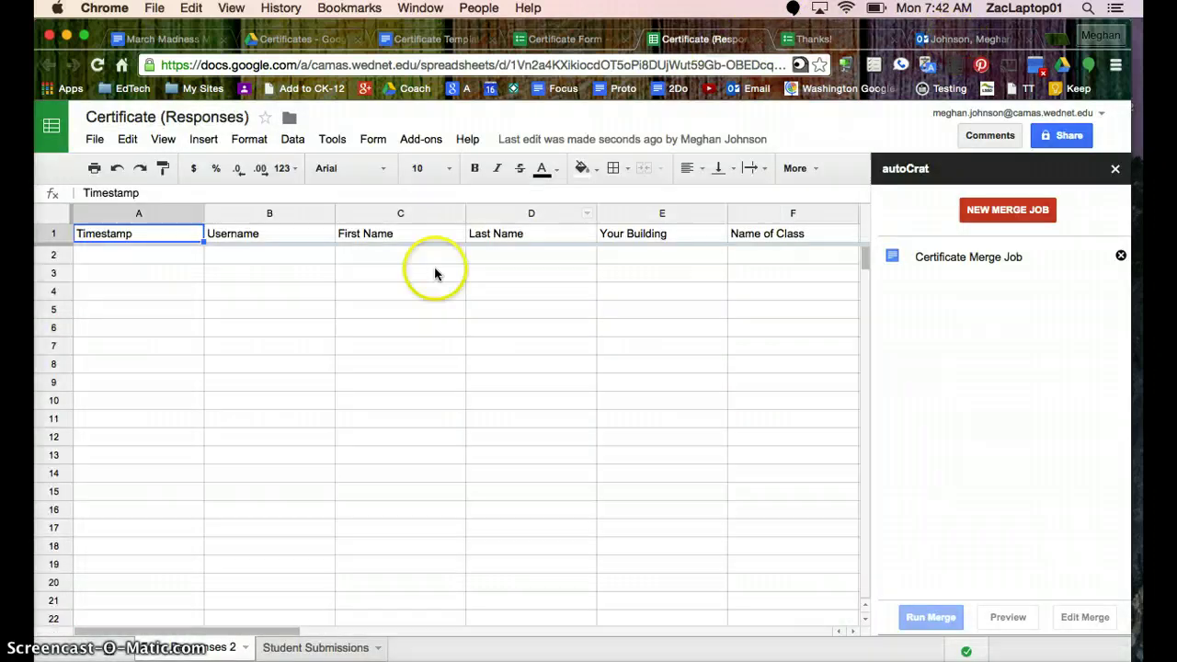
scroll(359, 392, "right", 1)
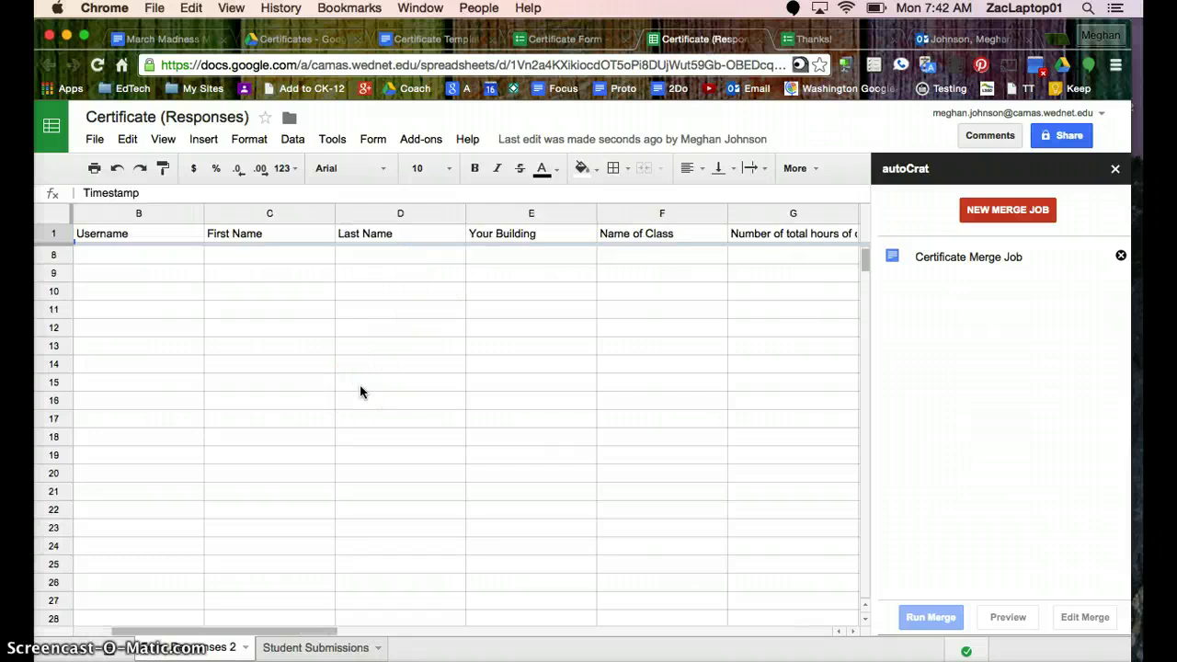
scroll(359, 392, "left", 1)
left_click(956, 39)
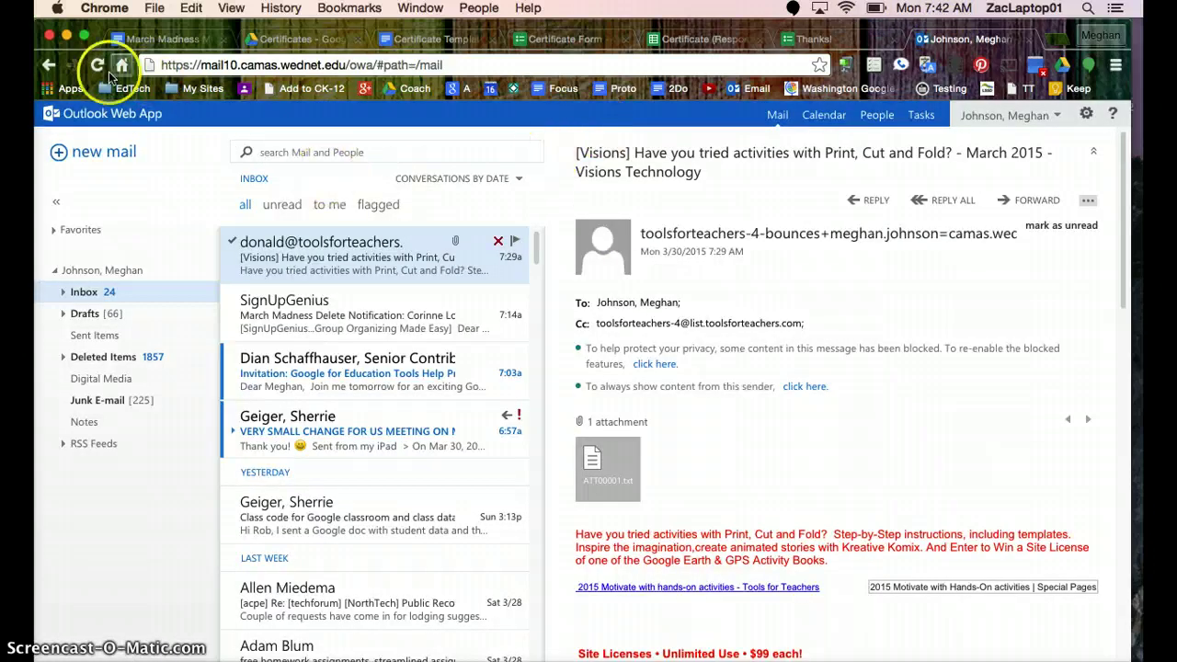
Step: Reload the Outlook inbox and open the MMM#21 certificate link from the new email
left_click(97, 67)
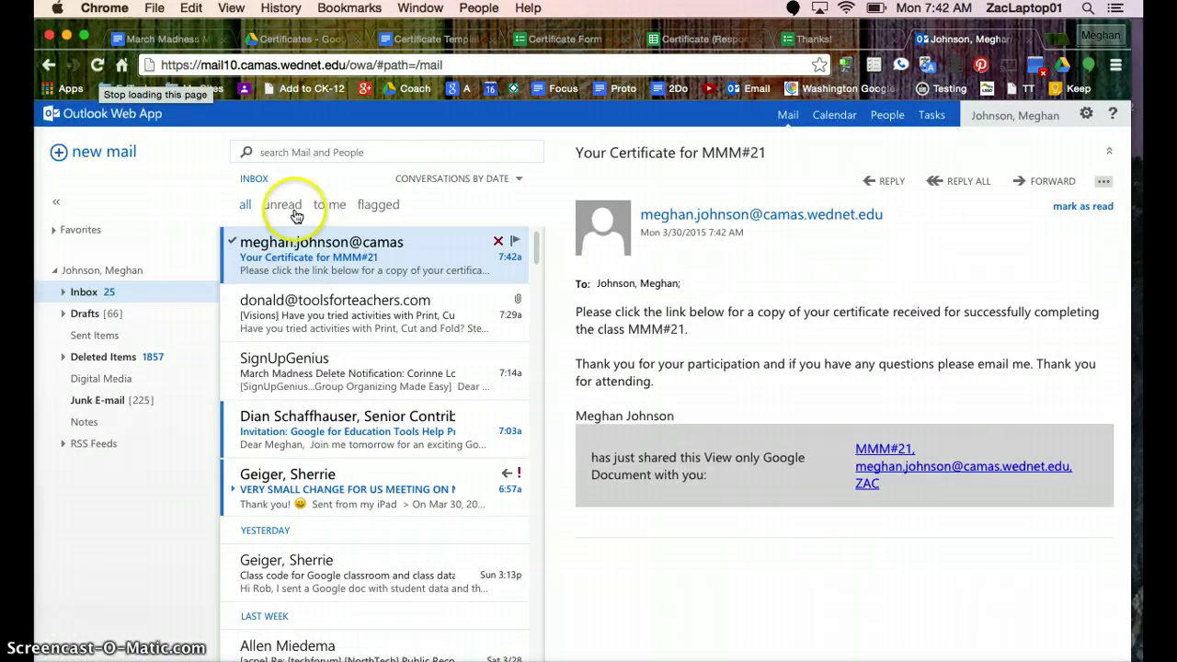
left_click(874, 451)
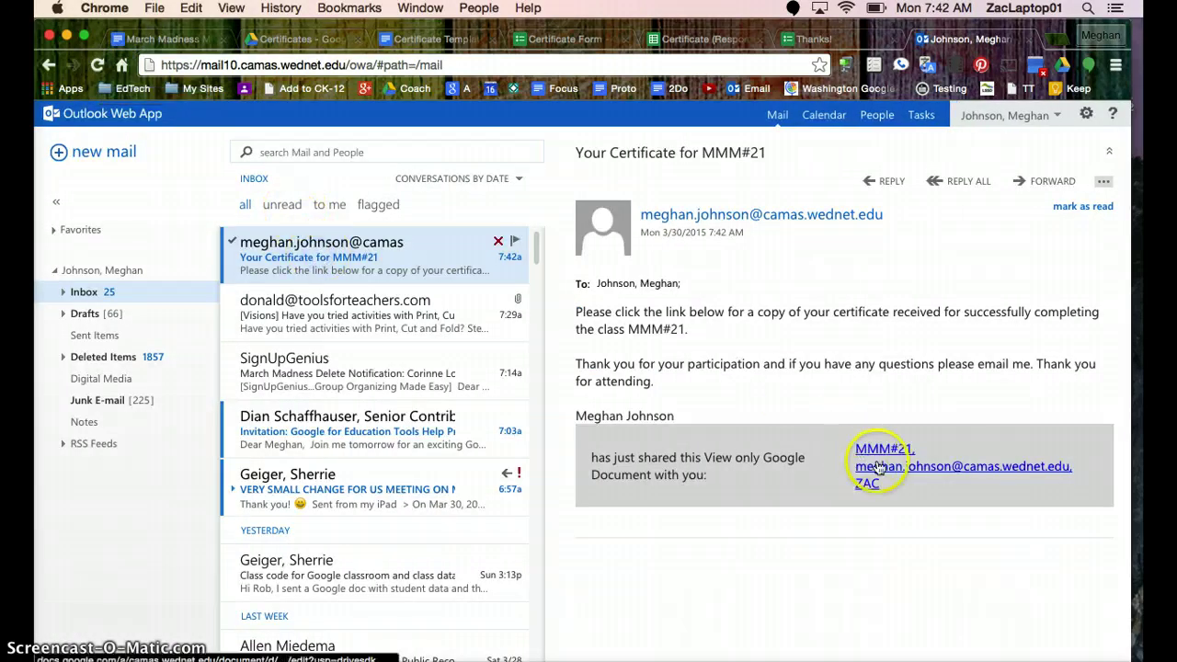